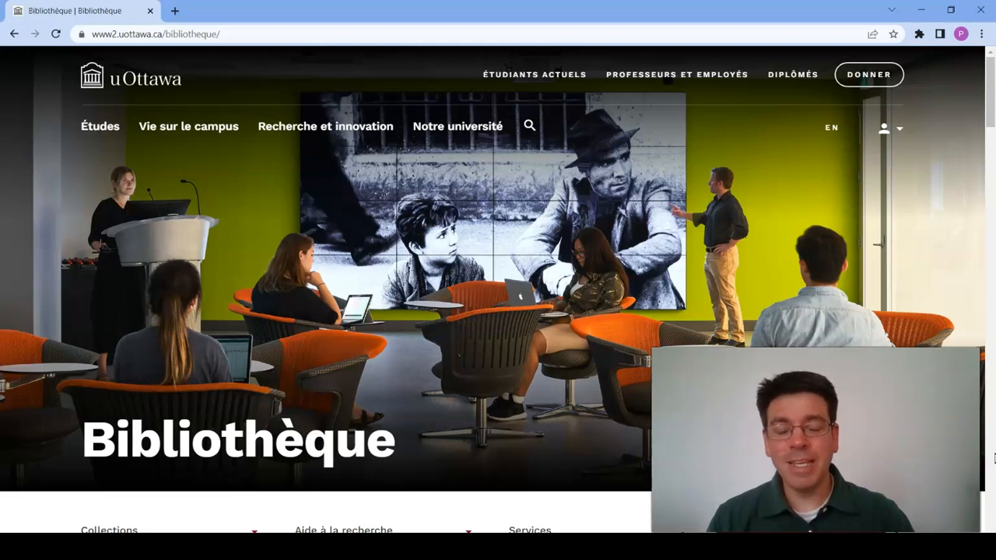
Step: Open the "Guides de recherche et bibliothécaires" page from the Services section of the library home page
{"action": "scroll", "coordinate": [994, 457], "scroll_direction": "down", "scroll_amount": 4}
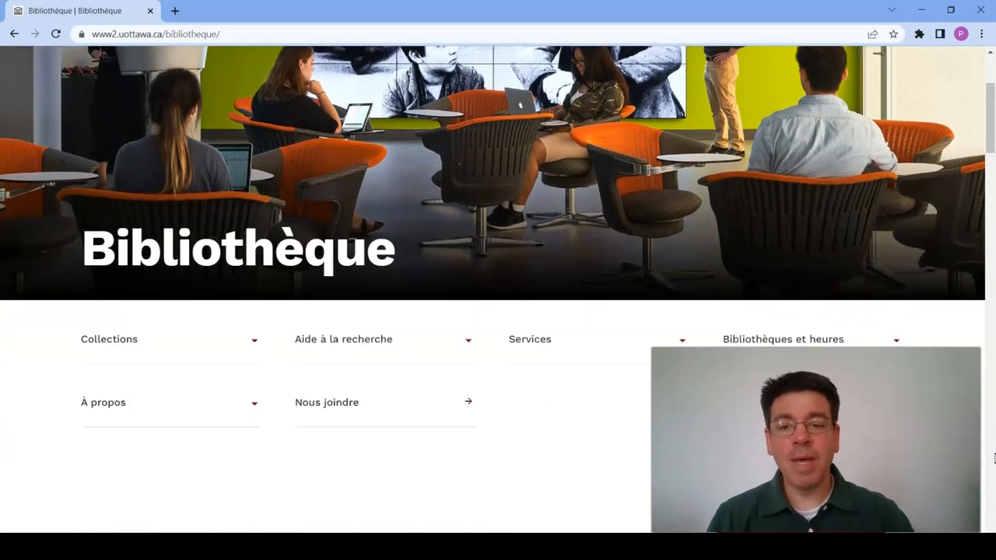
{"action": "scroll", "coordinate": [994, 458], "scroll_direction": "down", "scroll_amount": 6}
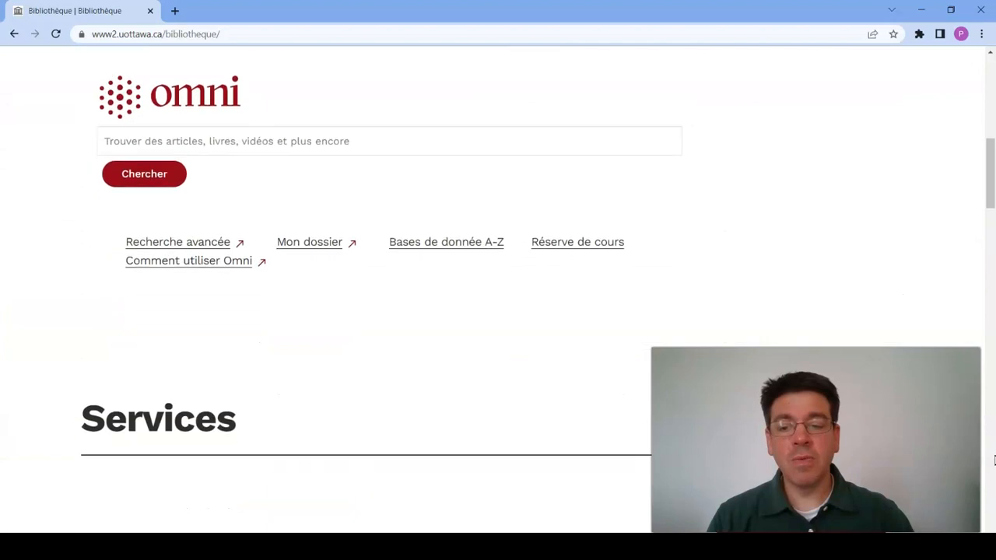
{"action": "scroll", "coordinate": [994, 460], "scroll_direction": "down", "scroll_amount": 2}
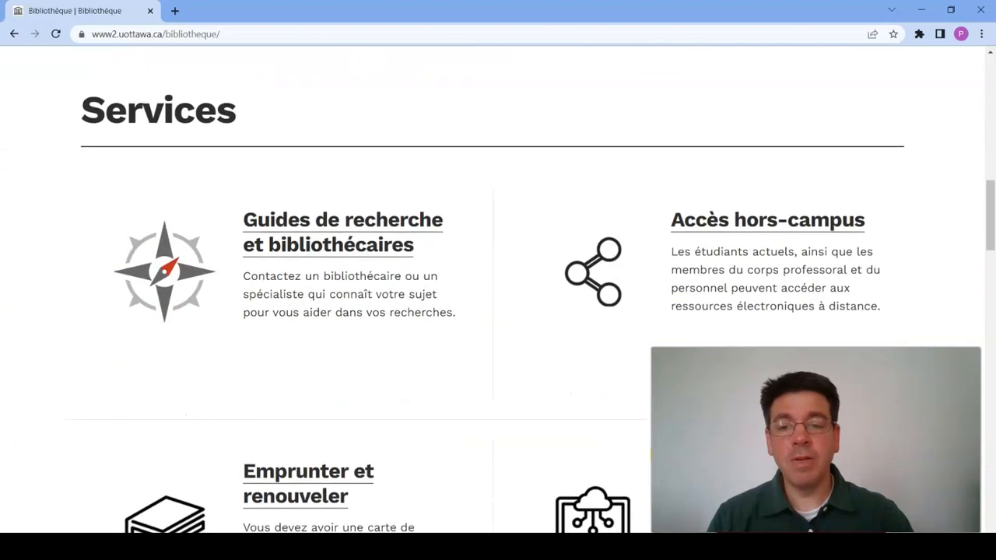
{"action": "left_click", "coordinate": [341, 246]}
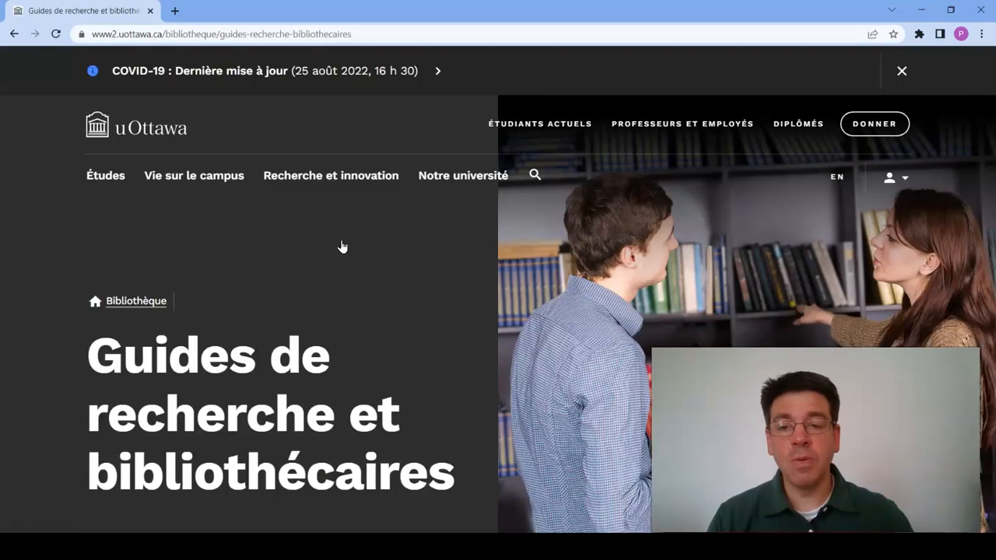
Step: Expand the Éducation category in the list of research guides and open the Éducation guide
{"action": "scroll", "coordinate": [341, 246], "scroll_direction": "down", "scroll_amount": 5}
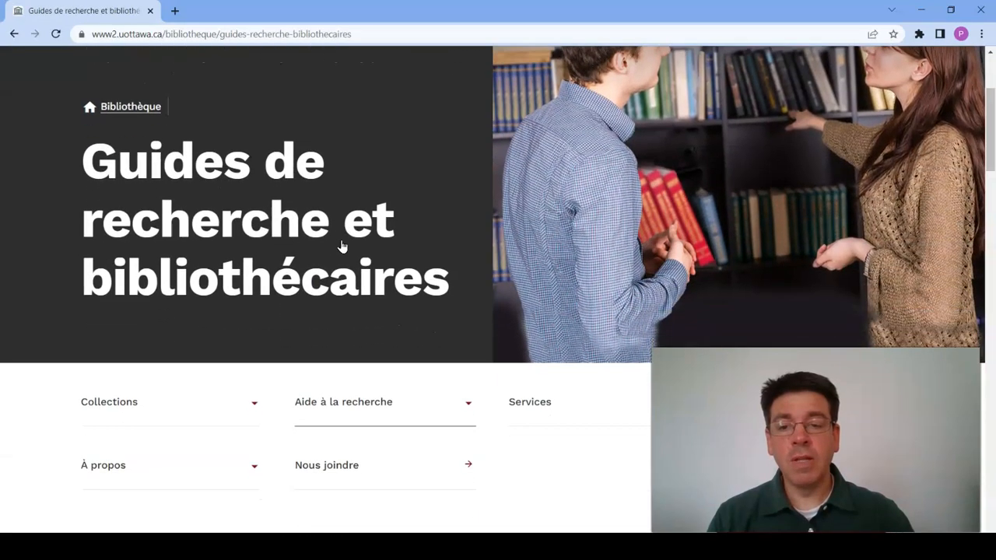
{"action": "scroll", "coordinate": [340, 246], "scroll_direction": "down", "scroll_amount": 6}
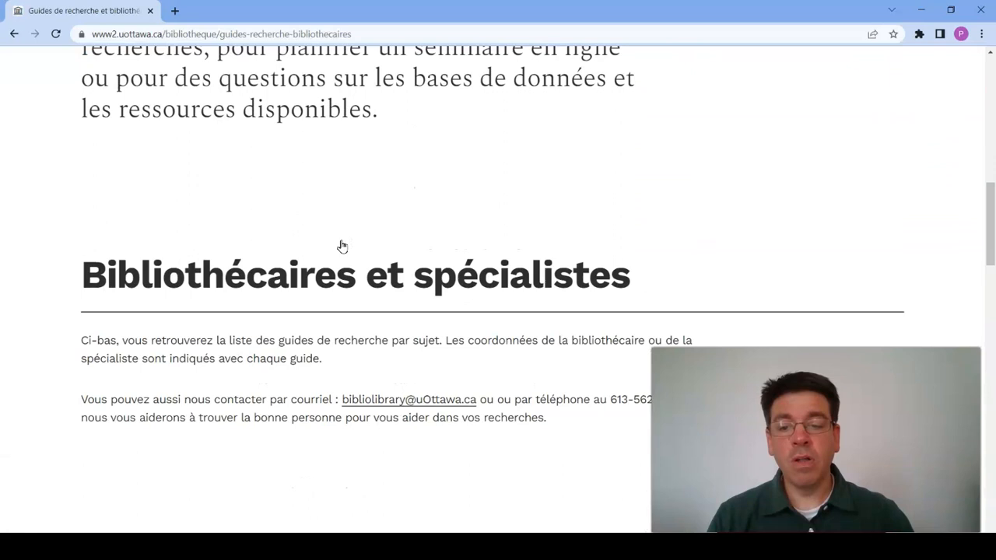
{"action": "scroll", "coordinate": [341, 246], "scroll_direction": "down", "scroll_amount": 7}
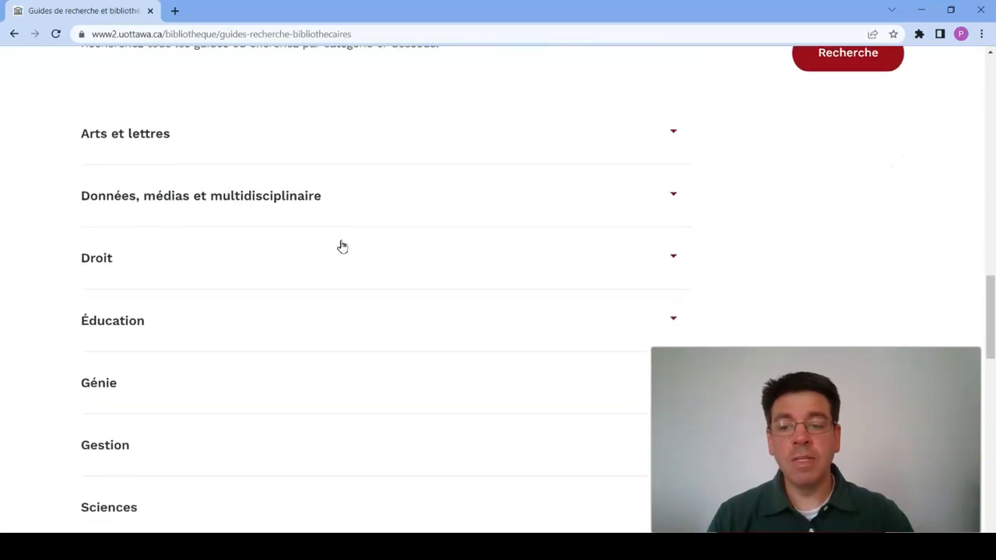
{"action": "left_click", "coordinate": [112, 250]}
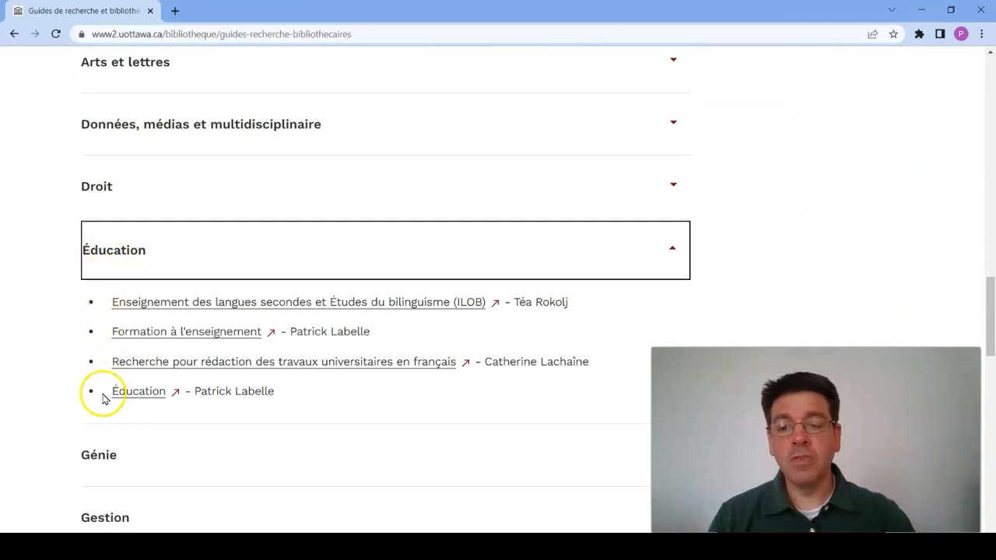
{"action": "left_click", "coordinate": [132, 399]}
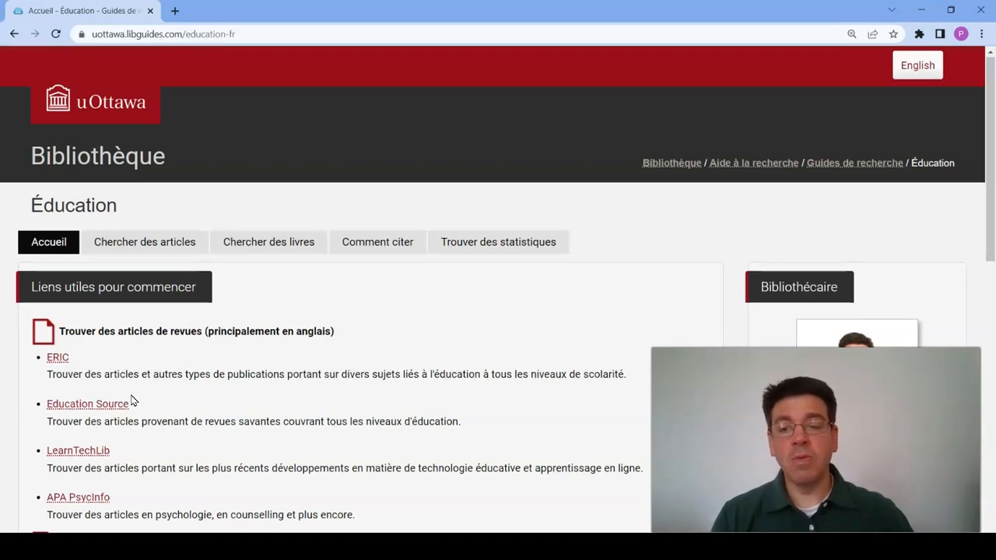
Step: Look over the Éducation guide's article resources and open the ERIC database
{"action": "scroll", "coordinate": [132, 402], "scroll_direction": "down", "scroll_amount": 1}
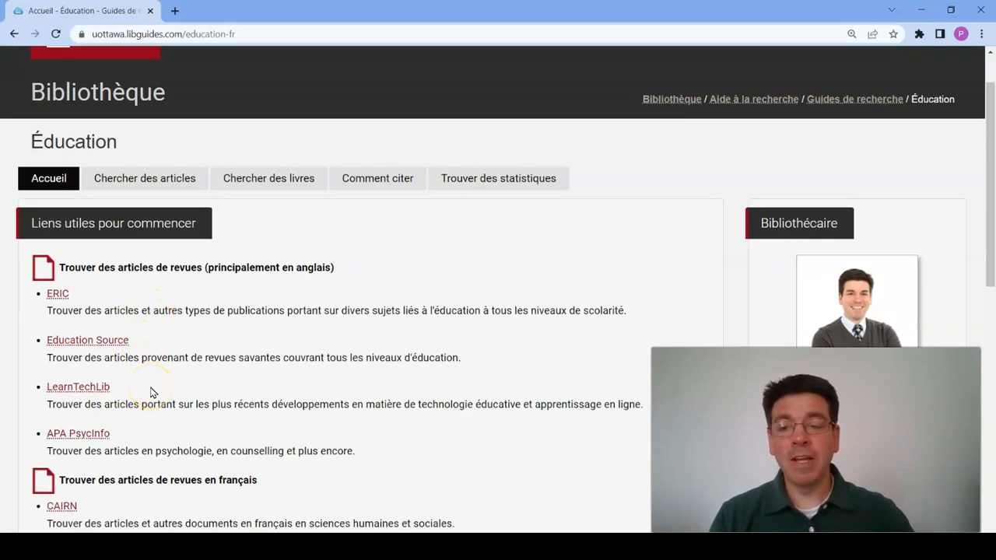
{"action": "scroll", "coordinate": [151, 393], "scroll_direction": "down", "scroll_amount": 3}
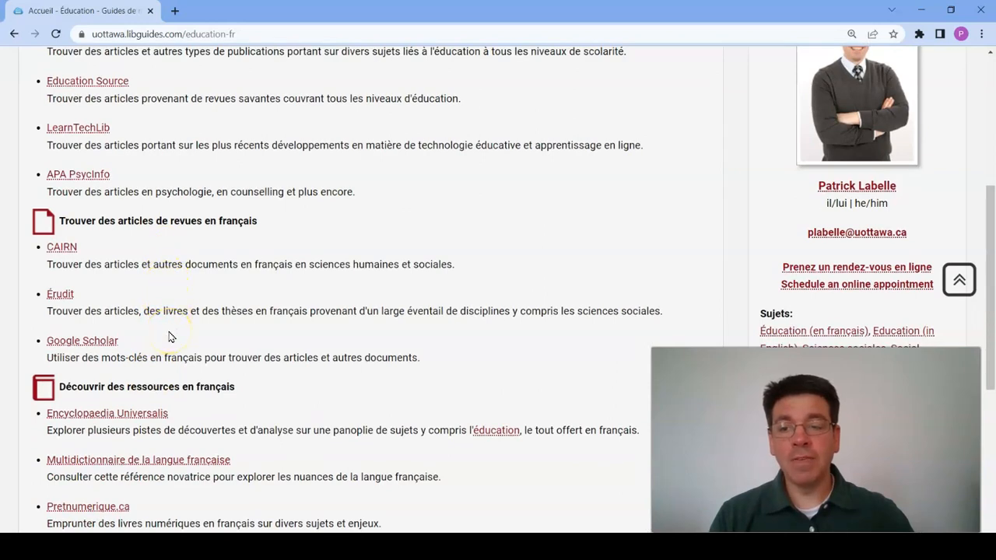
{"action": "scroll", "coordinate": [170, 337], "scroll_direction": "up", "scroll_amount": 3}
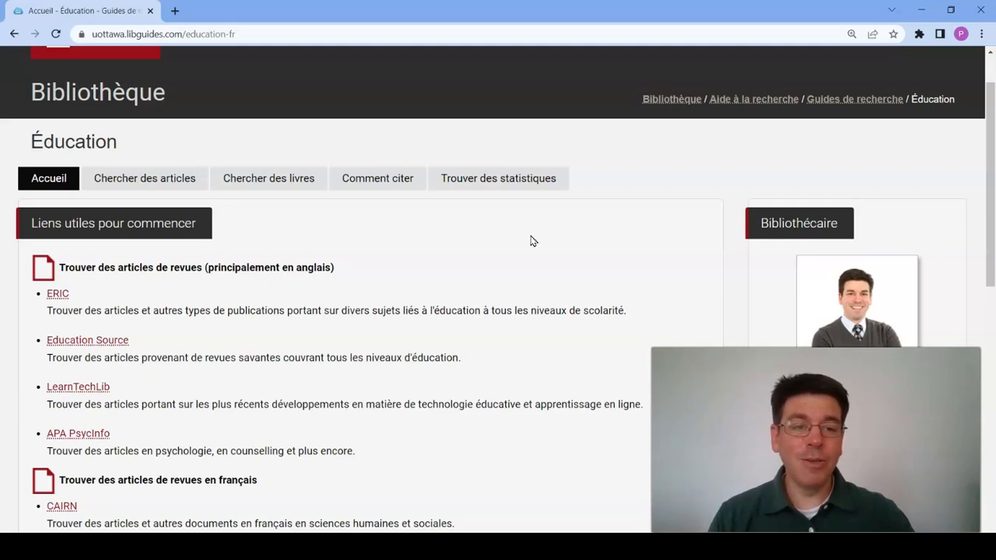
{"action": "scroll", "coordinate": [533, 241], "scroll_direction": "down", "scroll_amount": 3}
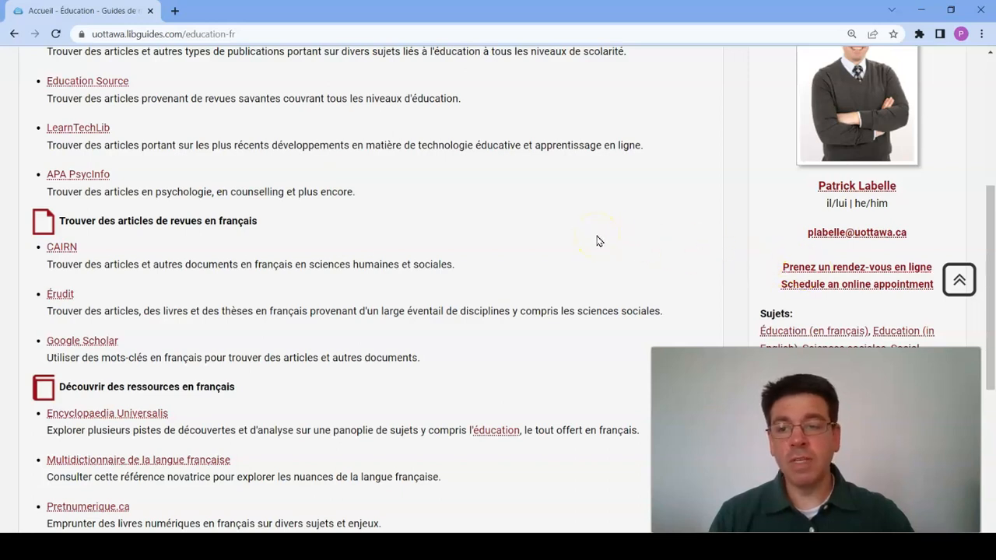
{"action": "scroll", "coordinate": [596, 241], "scroll_direction": "up", "scroll_amount": 3}
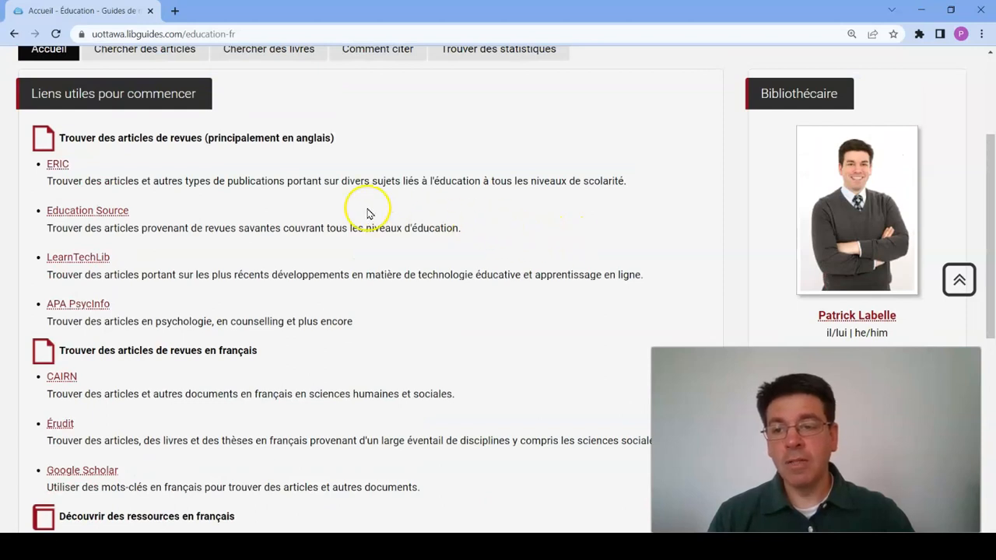
{"action": "left_click", "coordinate": [56, 165]}
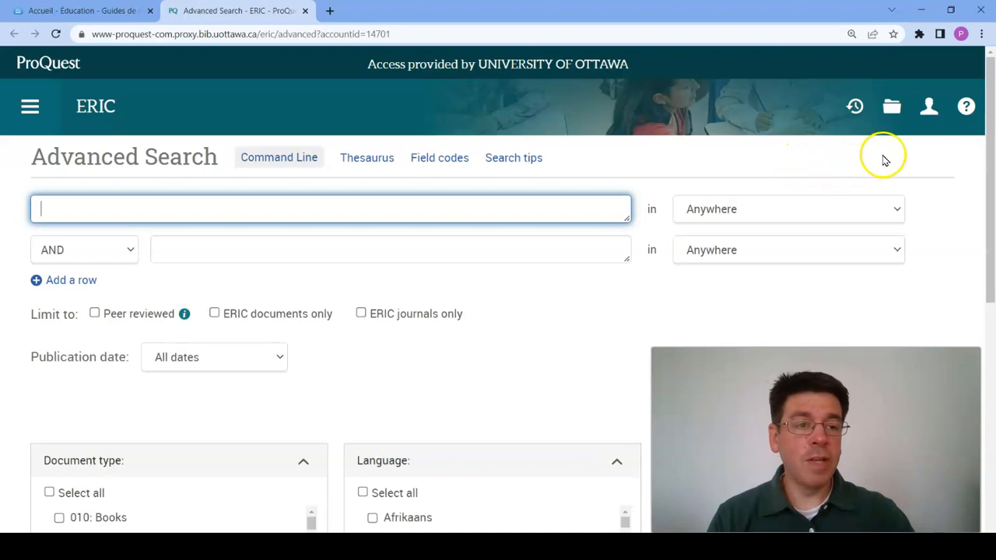
Step: Change the ERIC interface language to Français
{"action": "left_click", "coordinate": [929, 116]}
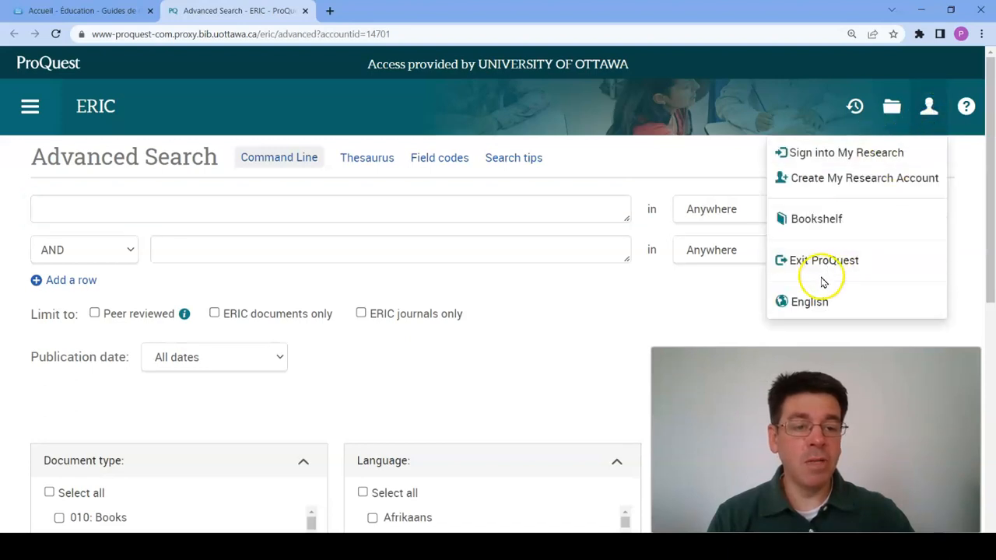
{"action": "left_click", "coordinate": [809, 304]}
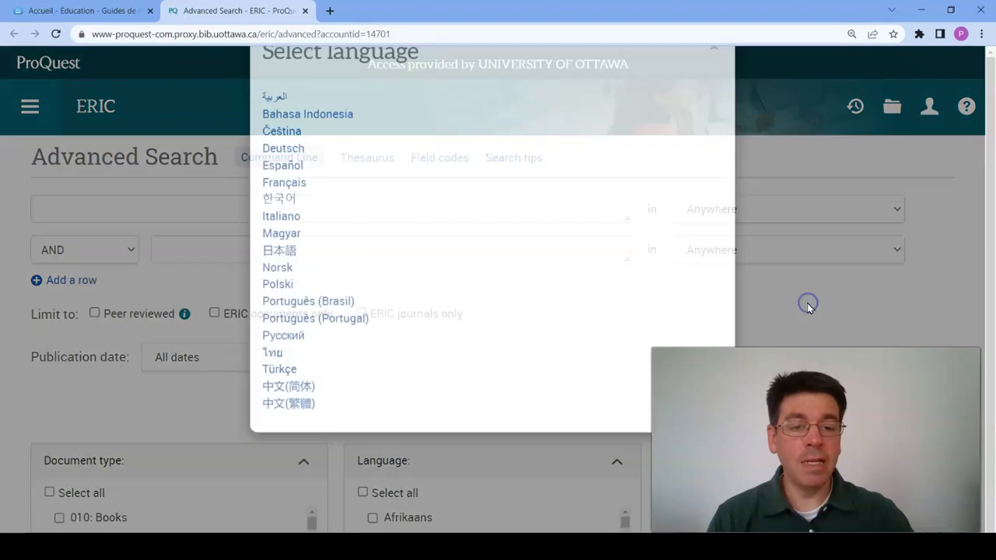
{"action": "left_click", "coordinate": [288, 228]}
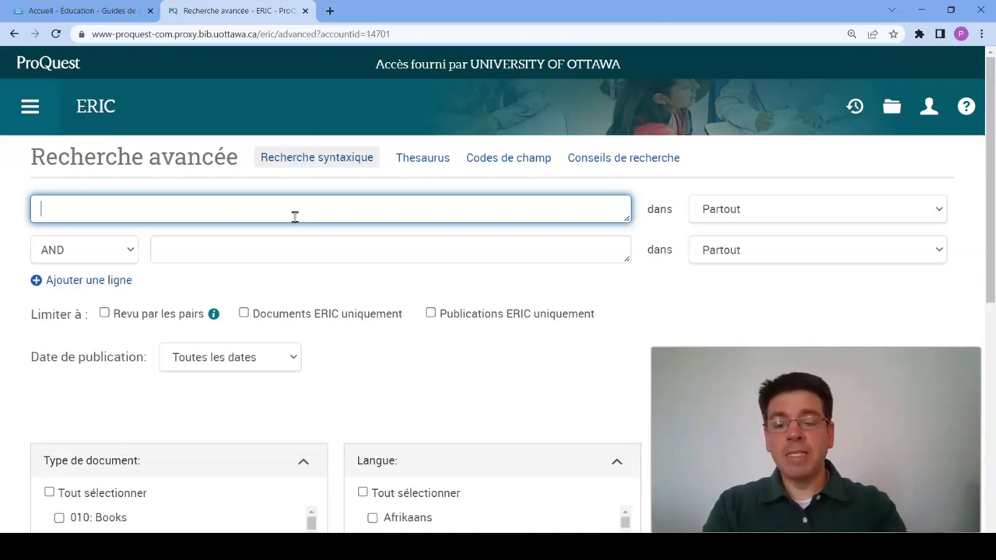
Step: Enter teach* OR pedagog* OR instruct* as the first line of the advanced search
{"action": "type", "text": "each*"}
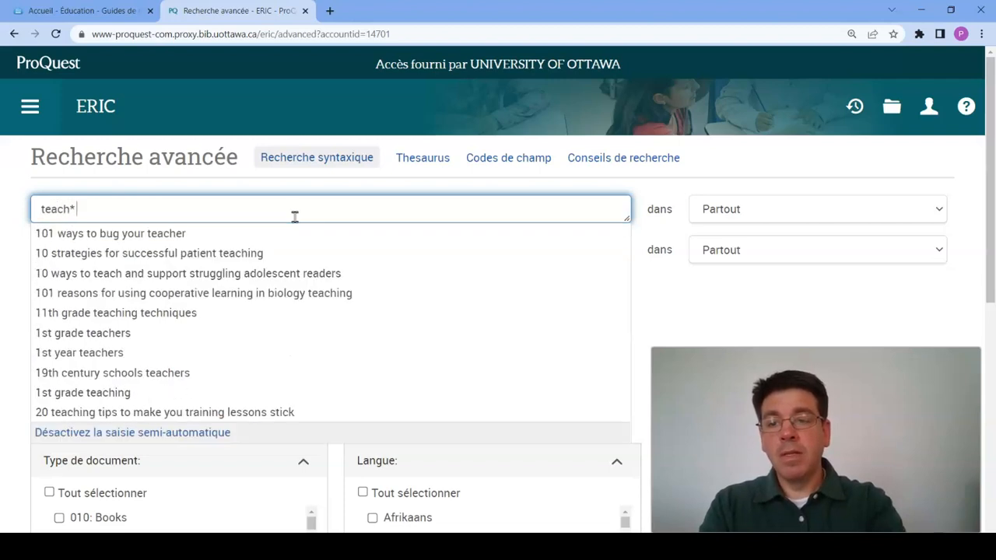
{"action": "type", "text": " OR pedab"}
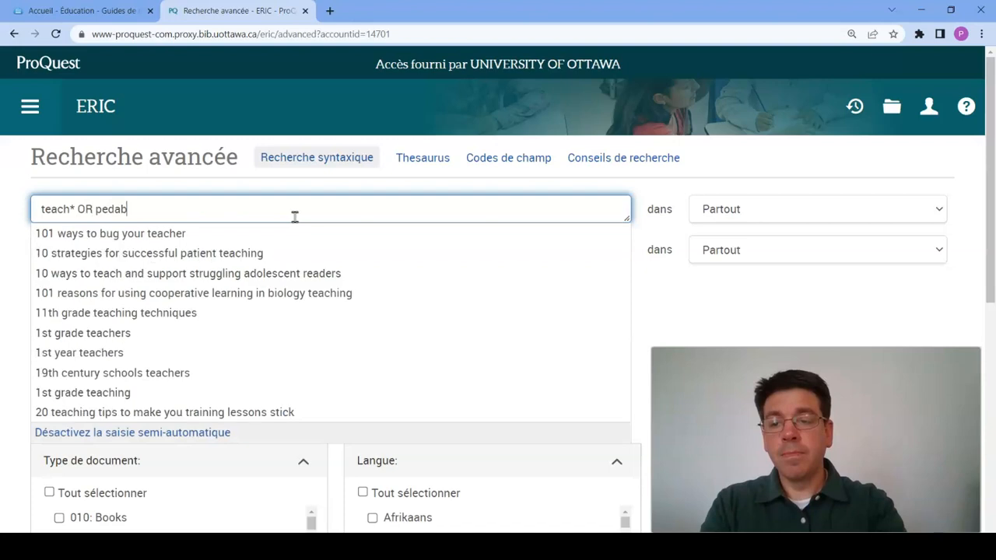
{"action": "key", "text": "BackSpace"}
{"action": "type", "text": "agog"}
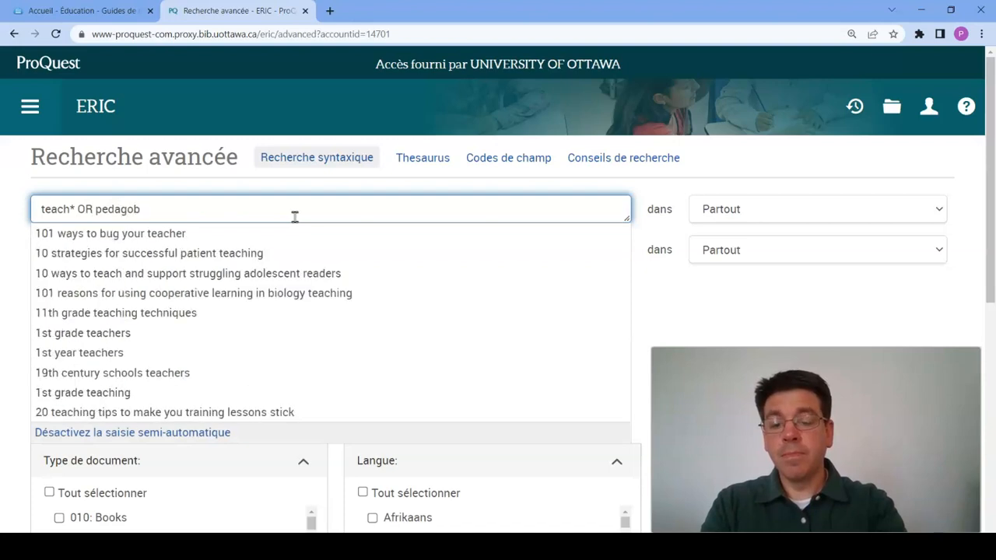
{"action": "type", "text": "* OR in"}
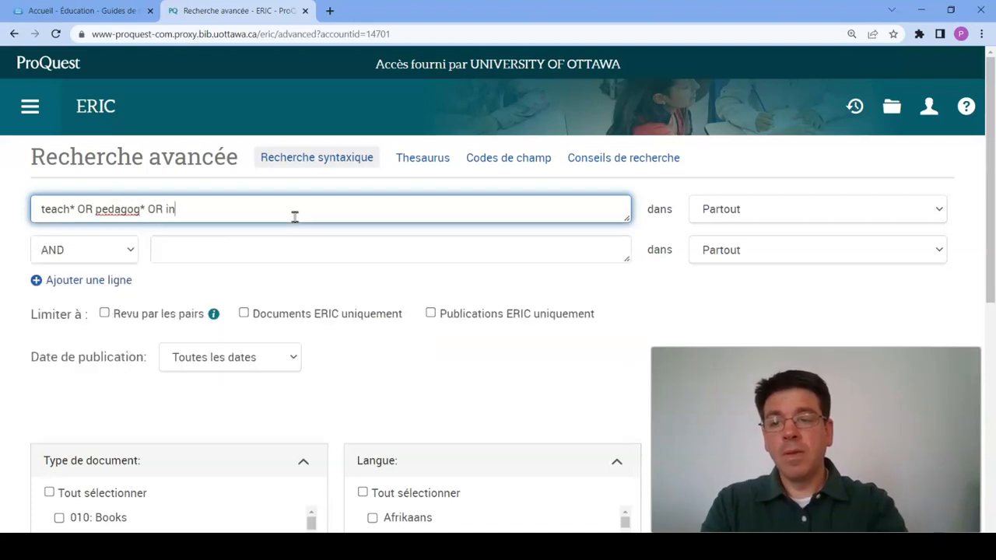
{"action": "type", "text": "struct"}
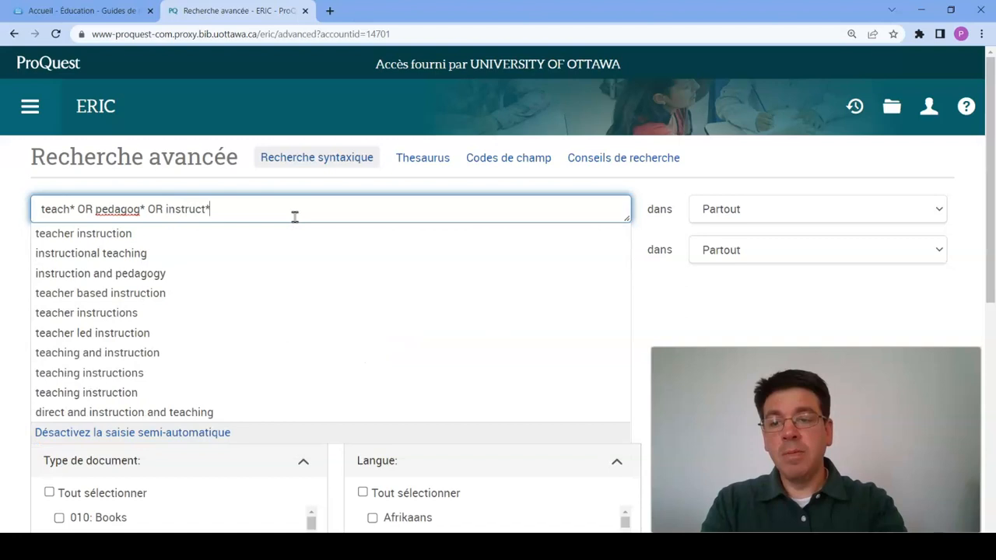
{"action": "left_click", "coordinate": [19, 217]}
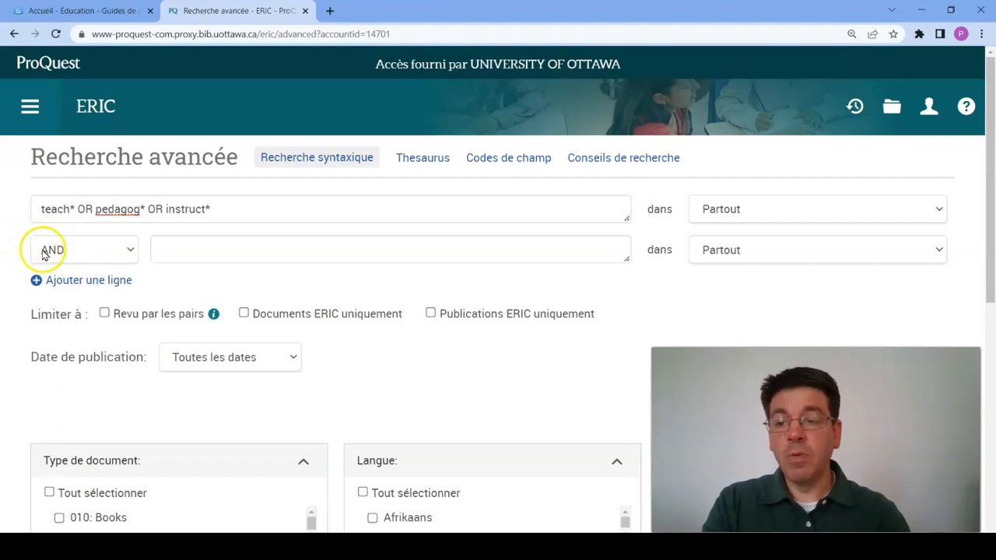
Step: Enter reading on the second AND line and "learning disabilit*" OR dyslexi* on an added third AND line
{"action": "left_click", "coordinate": [168, 249]}
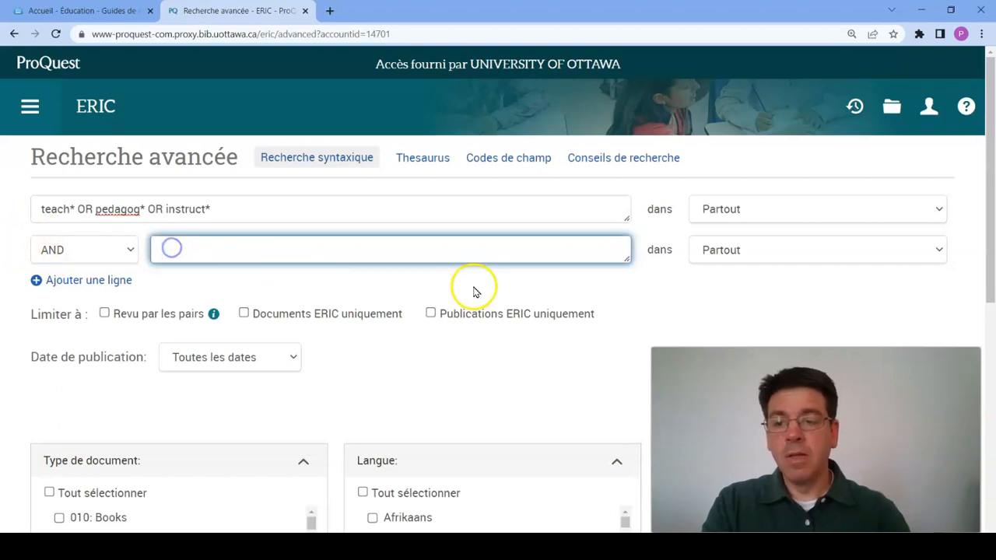
{"action": "type", "text": "reading"}
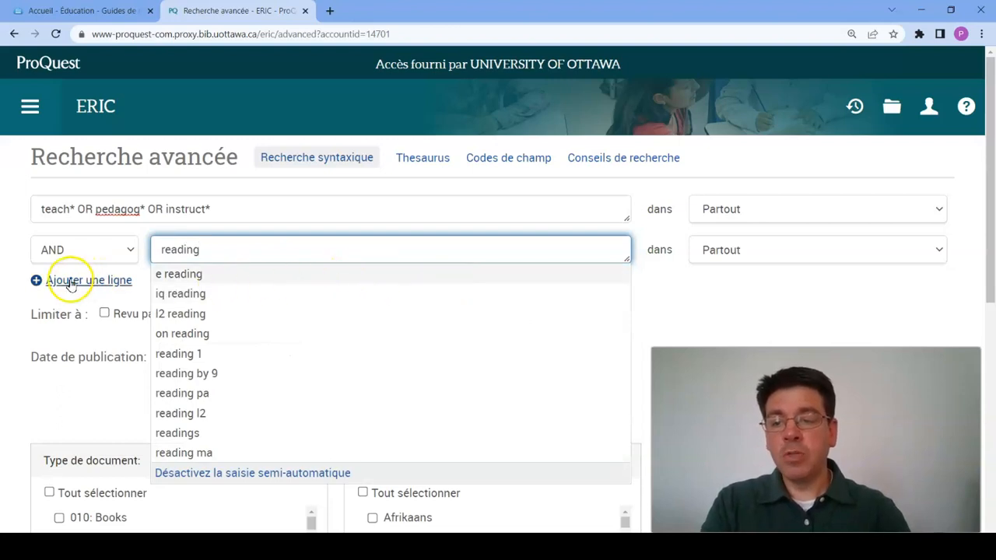
{"action": "left_click", "coordinate": [47, 280]}
{"action": "left_click", "coordinate": [187, 294]}
{"action": "type", "text": "\"lear"}
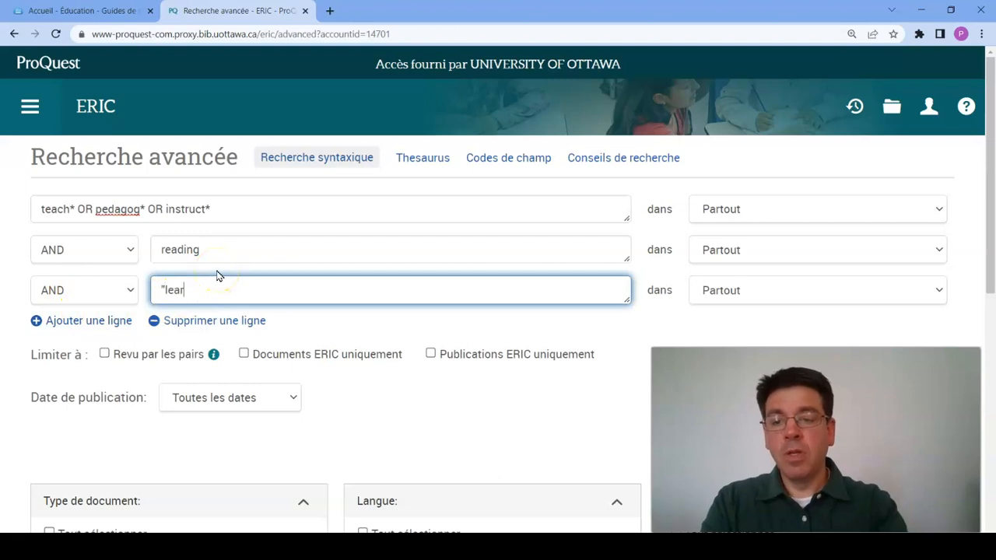
{"action": "type", "text": "ning disabi"}
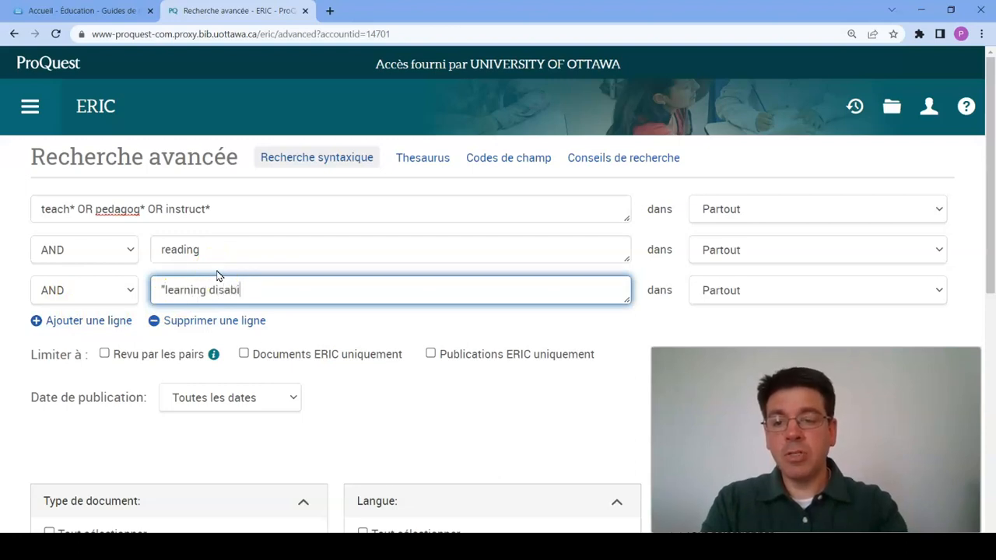
{"action": "type", "text": "lit*\" "}
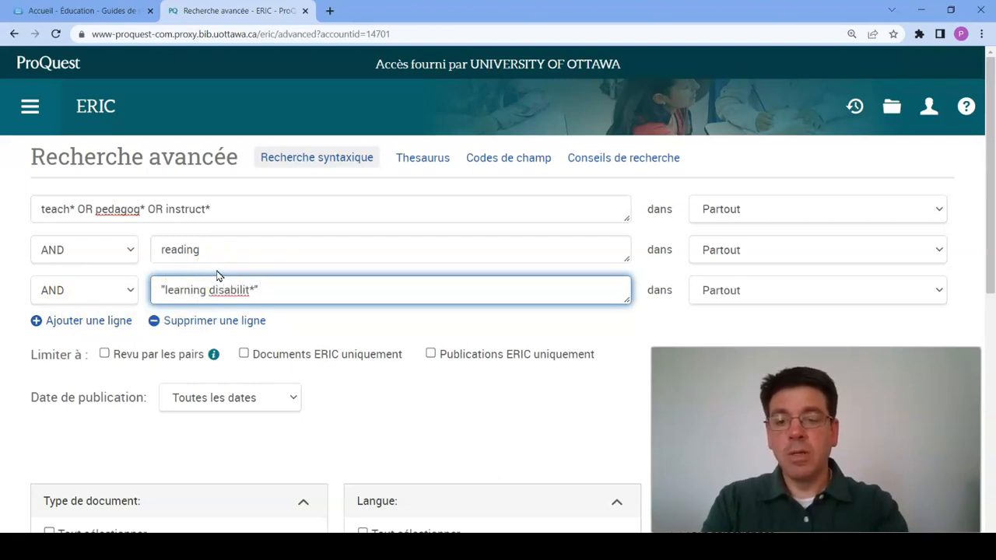
{"action": "type", "text": "OR dyslexi"}
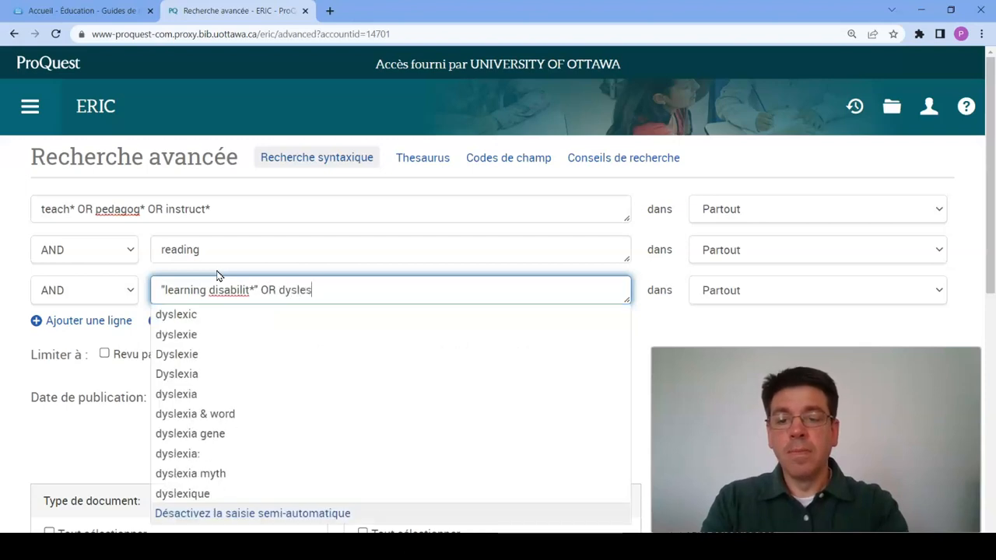
{"action": "type", "text": "*"}
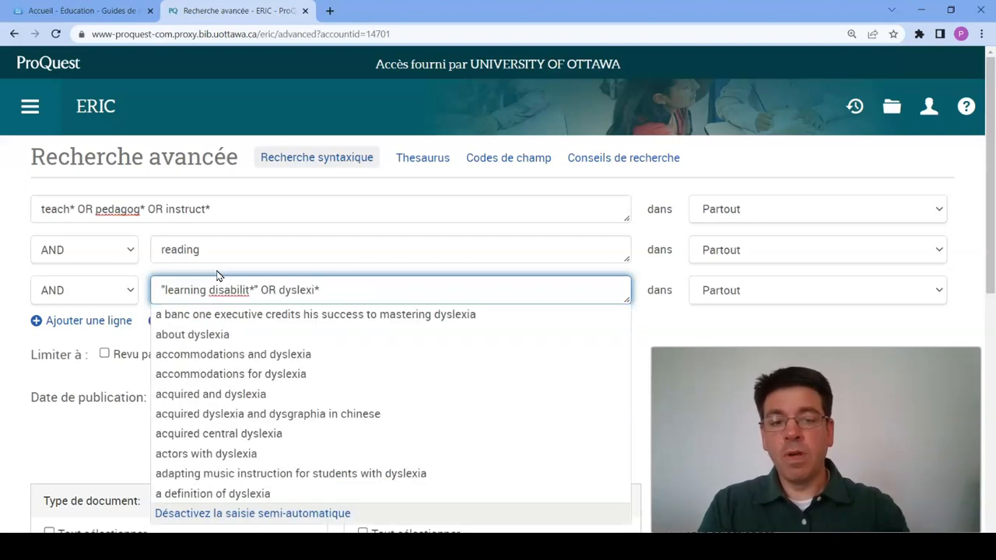
{"action": "left_click", "coordinate": [17, 259]}
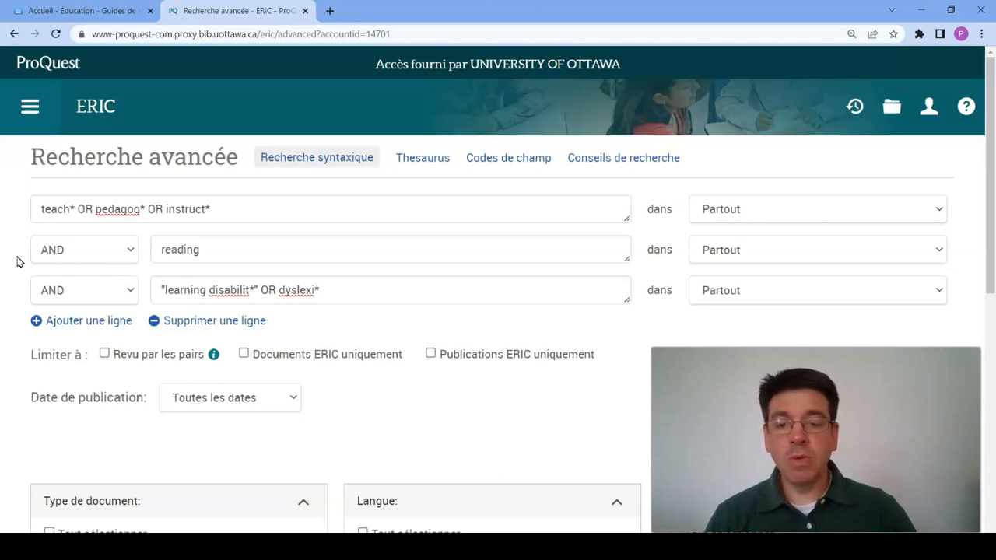
Step: Run the advanced search without any limits and highlight the number of results
{"action": "scroll", "coordinate": [19, 262], "scroll_direction": "down", "scroll_amount": 3}
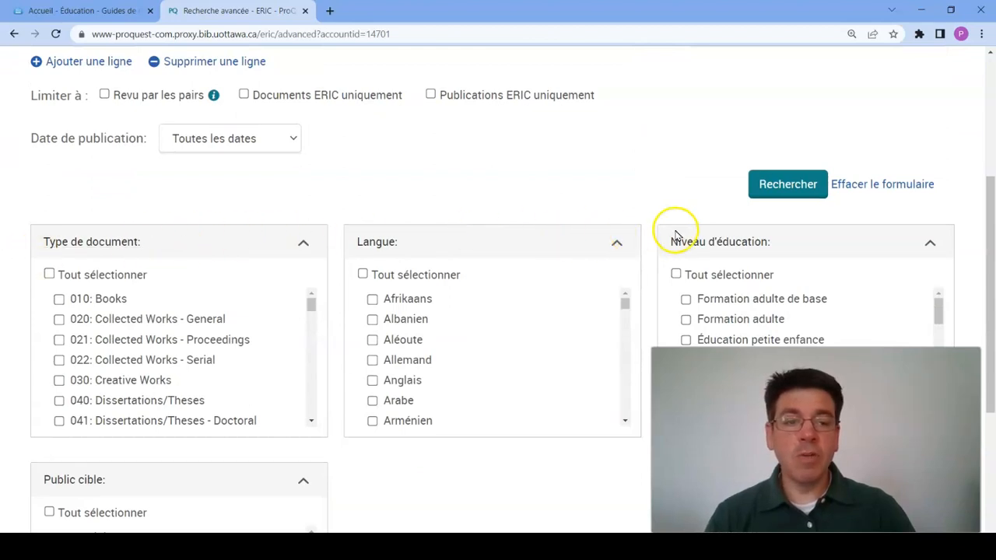
{"action": "left_click", "coordinate": [788, 187]}
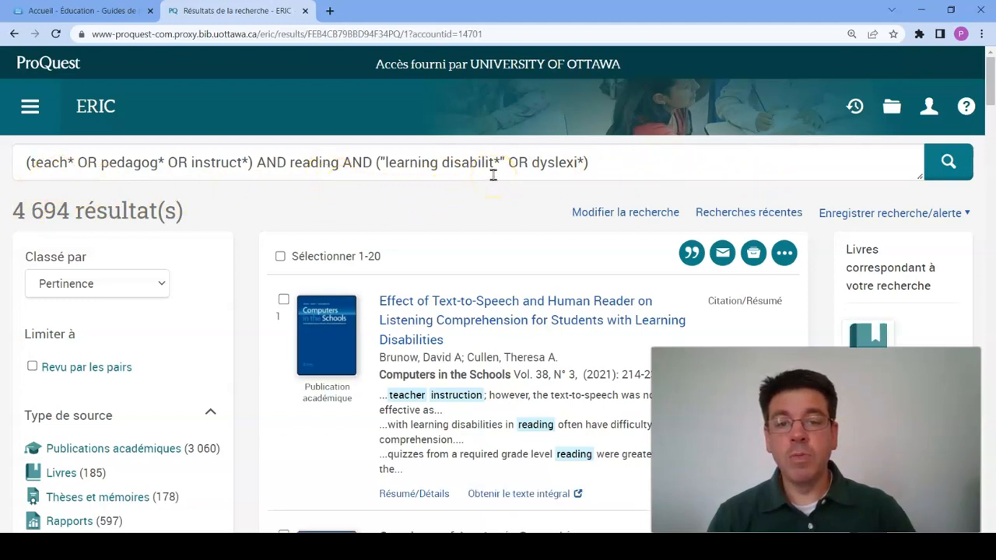
{"action": "left_click_drag", "start_coordinate": [18, 214], "coordinate": [75, 211]}
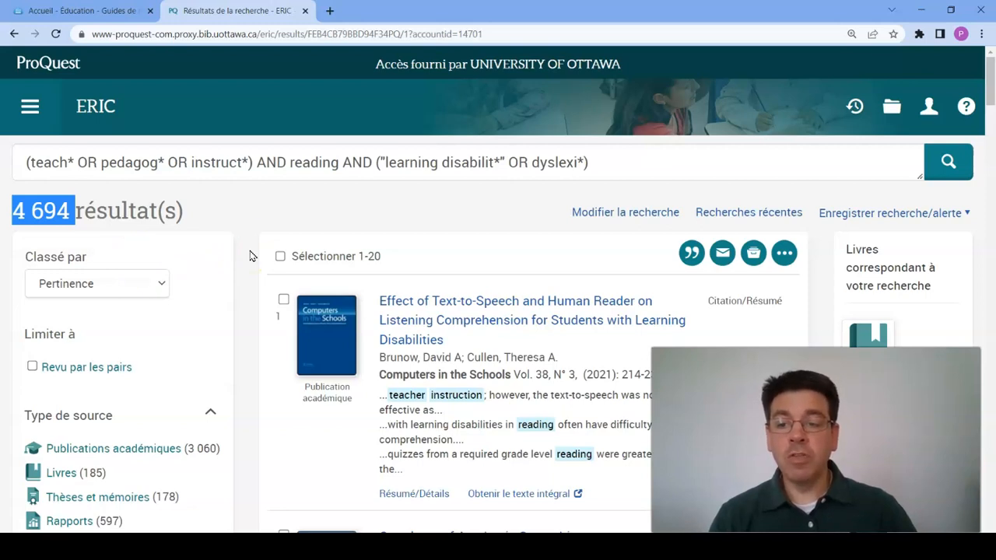
Step: Limit the results to peer-reviewed items (Revu par les pairs) and to the publication period 2000-2029
{"action": "scroll", "coordinate": [249, 256], "scroll_direction": "down", "scroll_amount": 2}
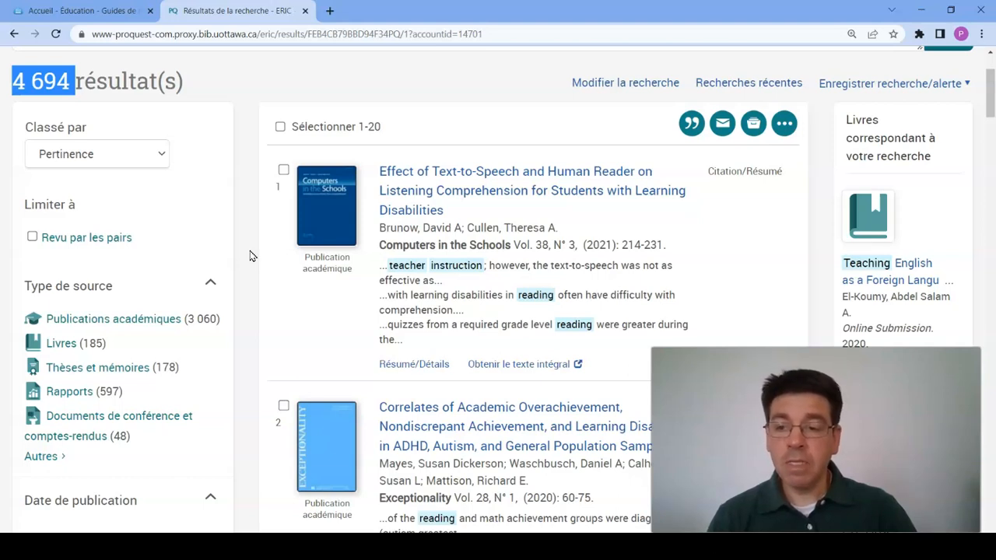
{"action": "left_click", "coordinate": [32, 238]}
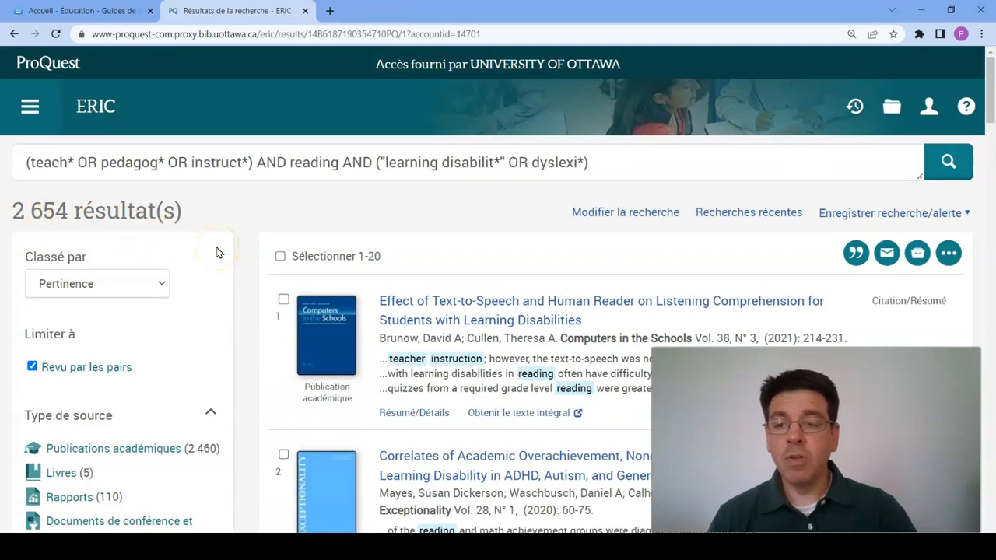
{"action": "scroll", "coordinate": [218, 252], "scroll_direction": "down", "scroll_amount": 4}
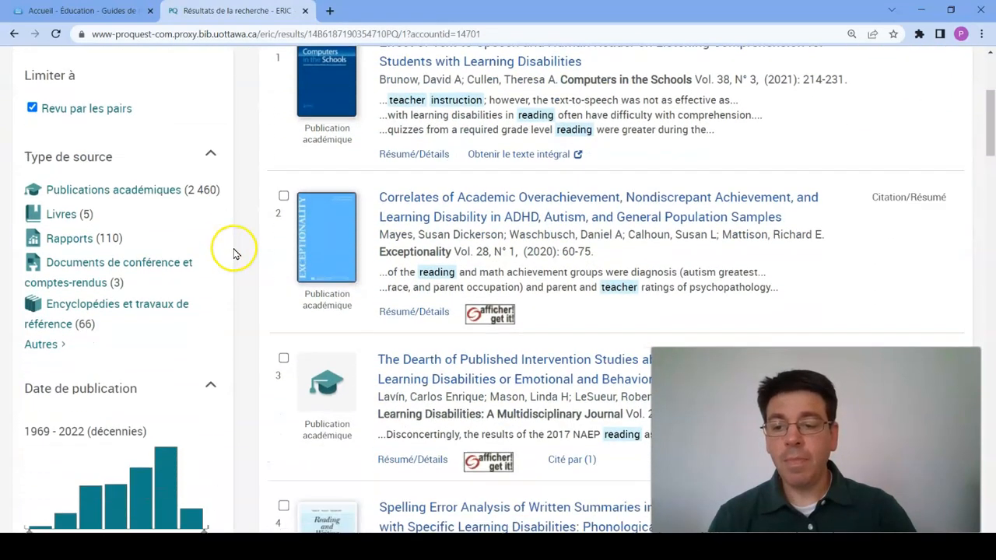
{"action": "scroll", "coordinate": [234, 253], "scroll_direction": "down", "scroll_amount": 2}
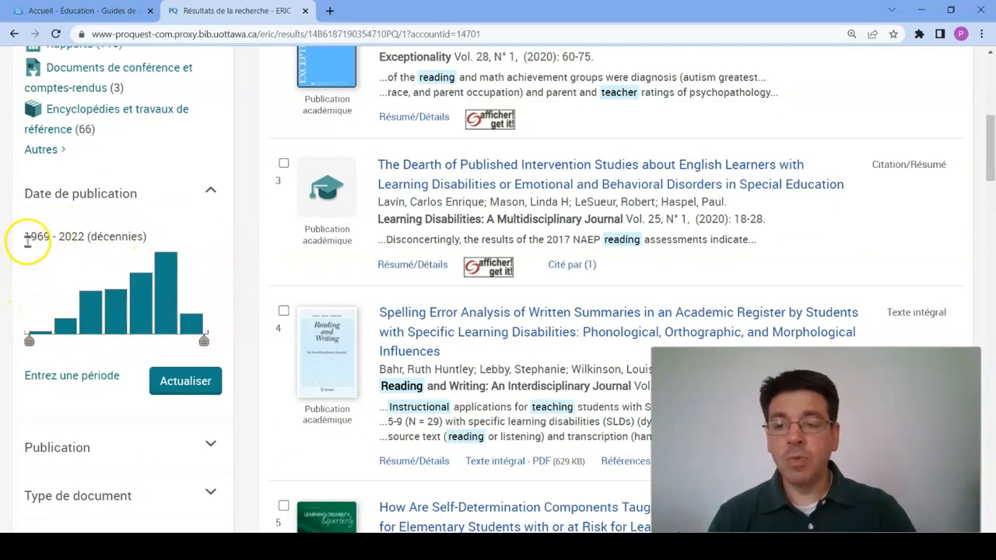
{"action": "mouse_move", "coordinate": [29, 344]}
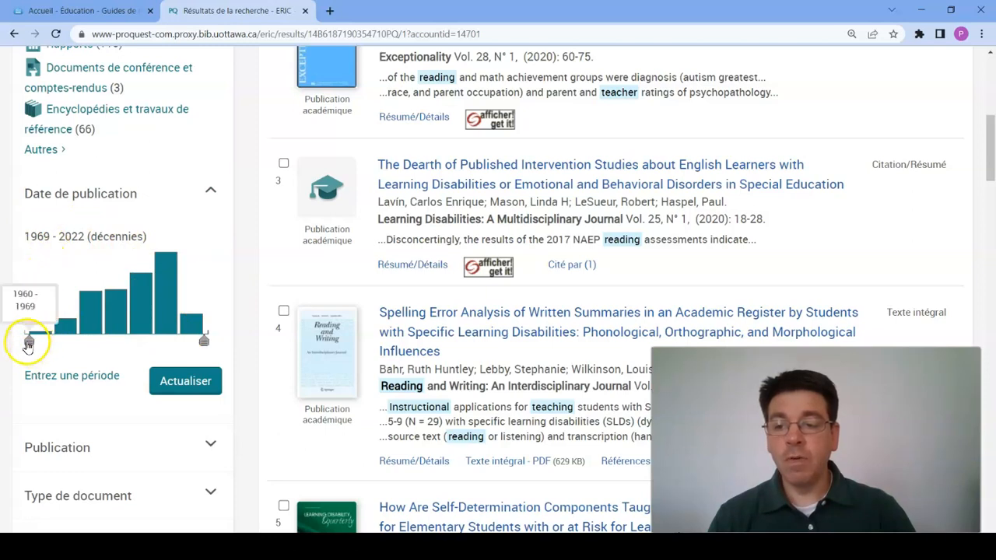
{"action": "left_click_drag", "start_coordinate": [29, 344], "coordinate": [121, 348]}
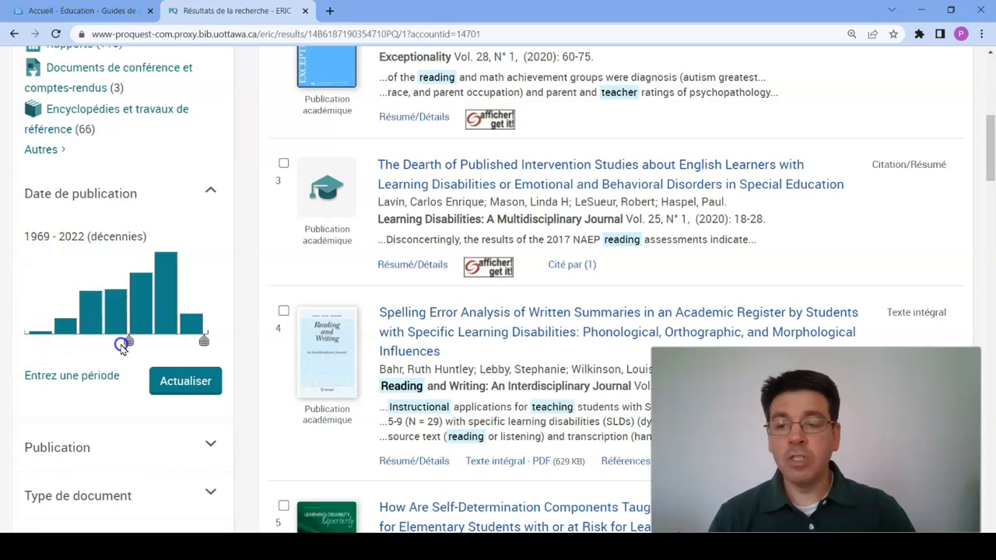
{"action": "left_click", "coordinate": [195, 385]}
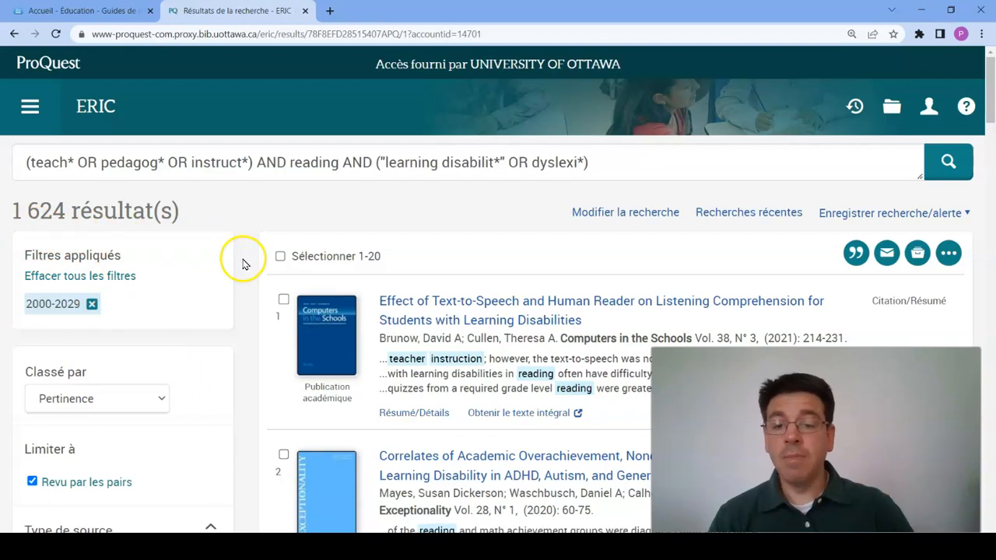
Step: Examine the values offered by the Type de document, Sujet and Langue filters, collapsing each one again
{"action": "scroll", "coordinate": [241, 265], "scroll_direction": "down", "scroll_amount": 4}
{"action": "scroll", "coordinate": [242, 266], "scroll_direction": "down", "scroll_amount": 5}
{"action": "scroll", "coordinate": [241, 267], "scroll_direction": "down", "scroll_amount": 3}
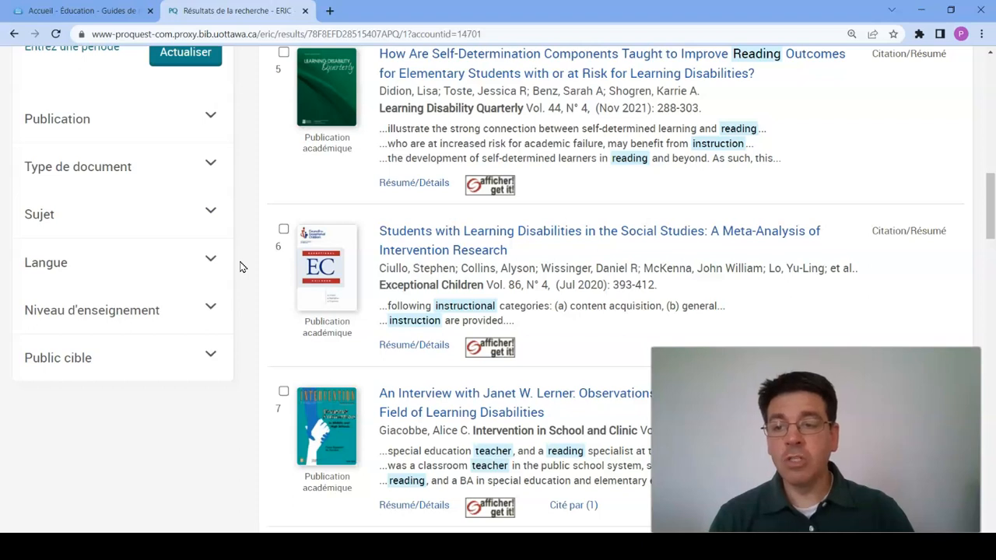
{"action": "left_click", "coordinate": [210, 165]}
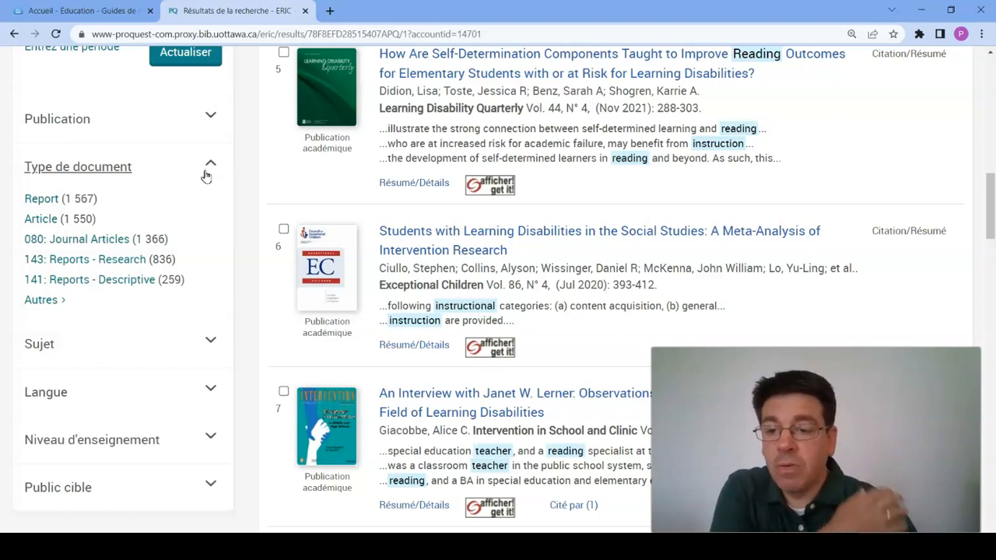
{"action": "left_click", "coordinate": [209, 168]}
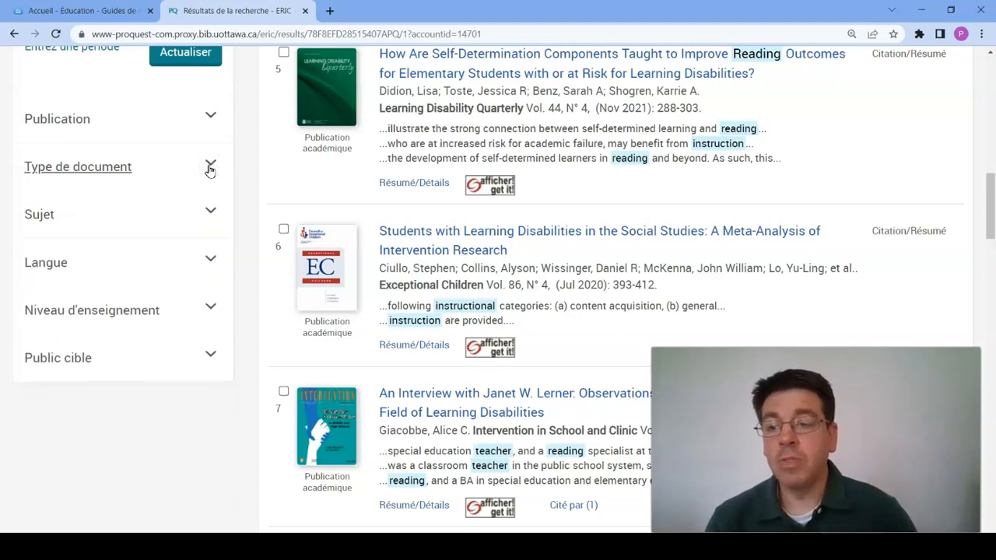
{"action": "left_click", "coordinate": [210, 216]}
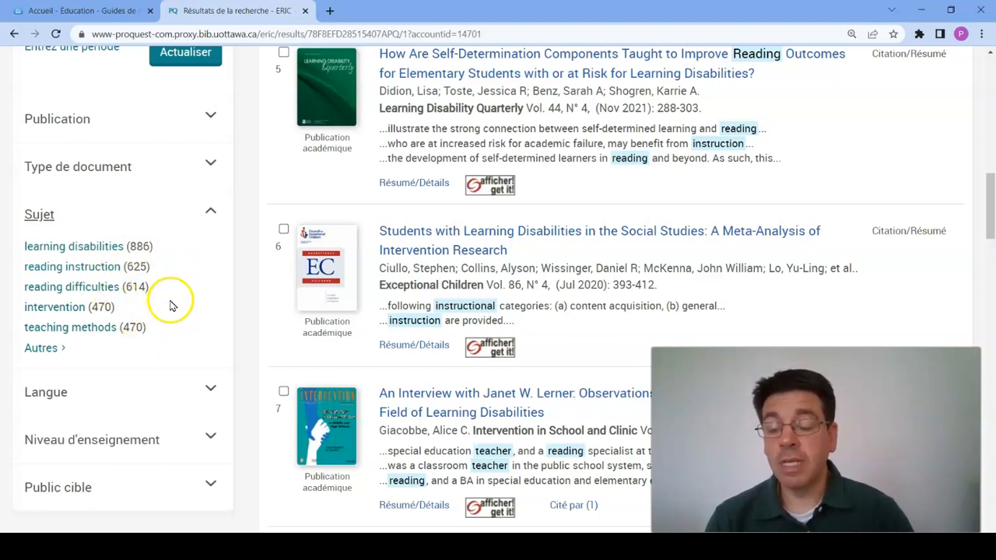
{"action": "left_click", "coordinate": [209, 213]}
{"action": "left_click", "coordinate": [210, 262]}
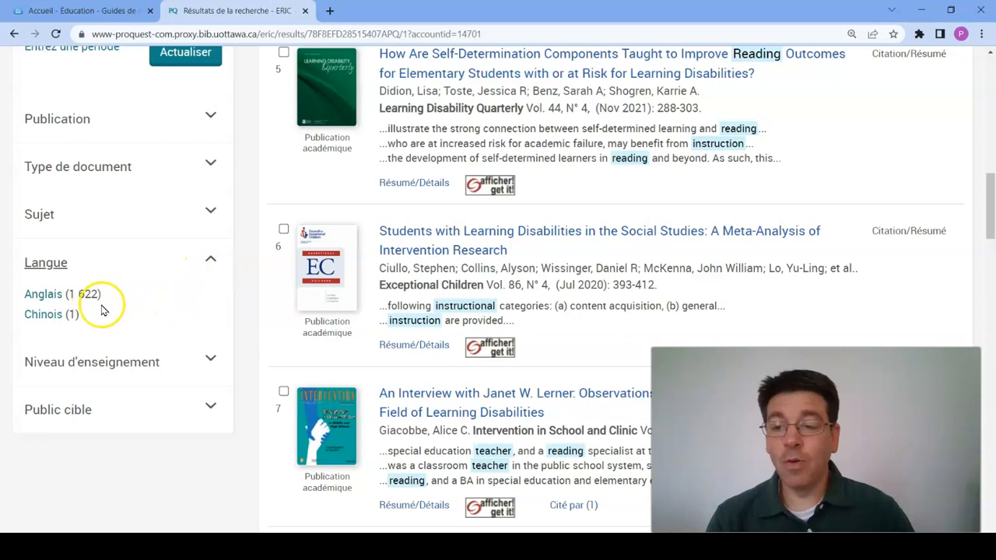
{"action": "left_click", "coordinate": [214, 268]}
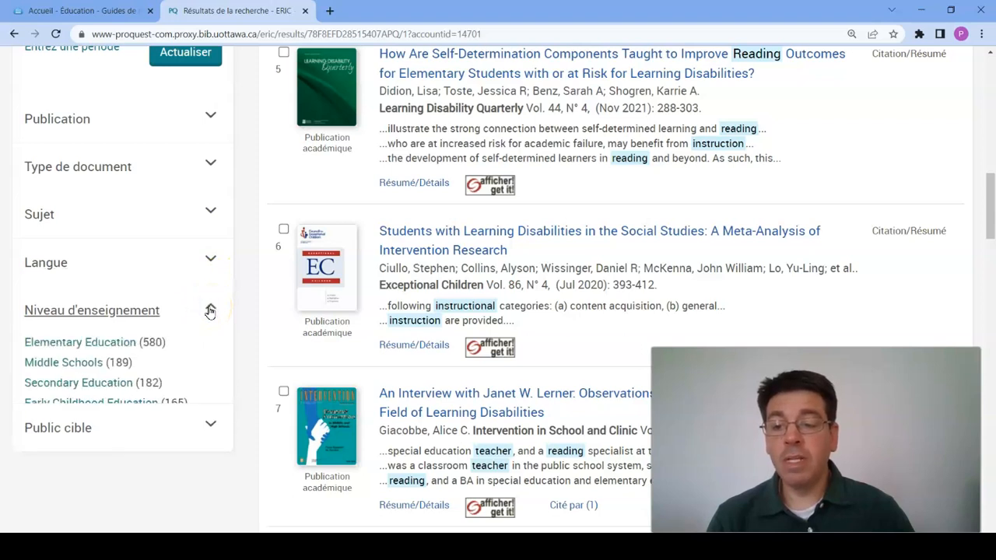
Step: In the full Niveau d'enseignement list, include Elementary Education, Grade 4, Primary Education, Grade 1 and Grade 3
{"action": "scroll", "coordinate": [222, 311], "scroll_direction": "down", "scroll_amount": 1}
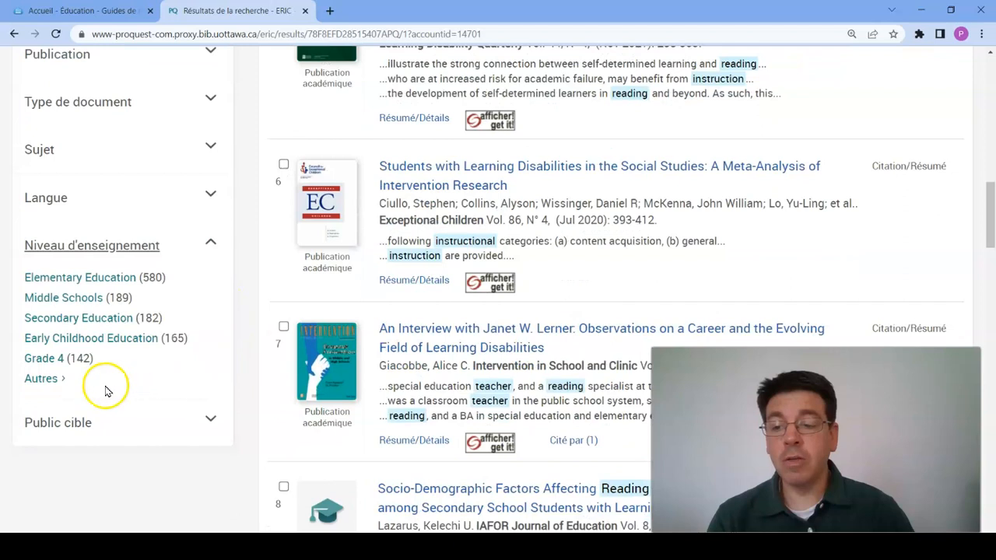
{"action": "left_click", "coordinate": [40, 380]}
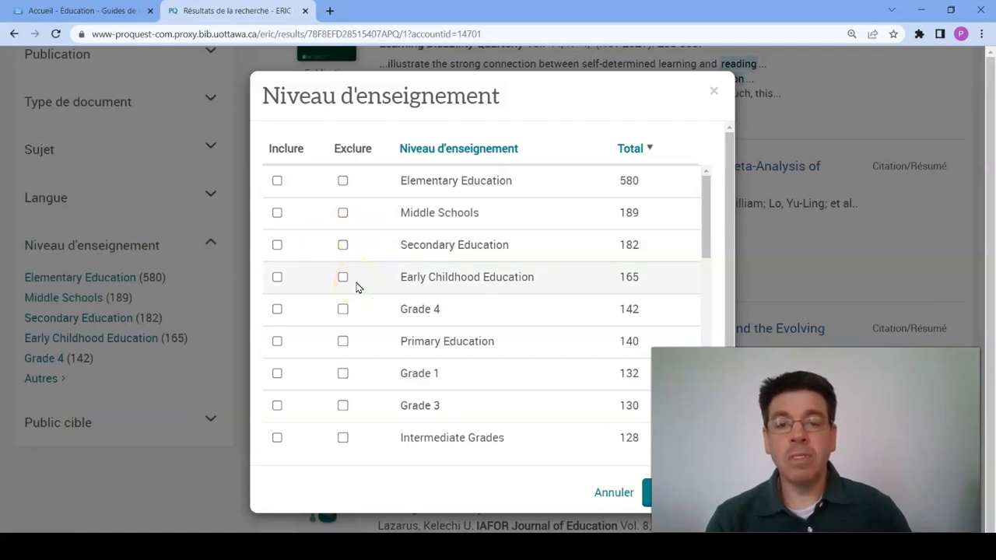
{"action": "left_click", "coordinate": [277, 182]}
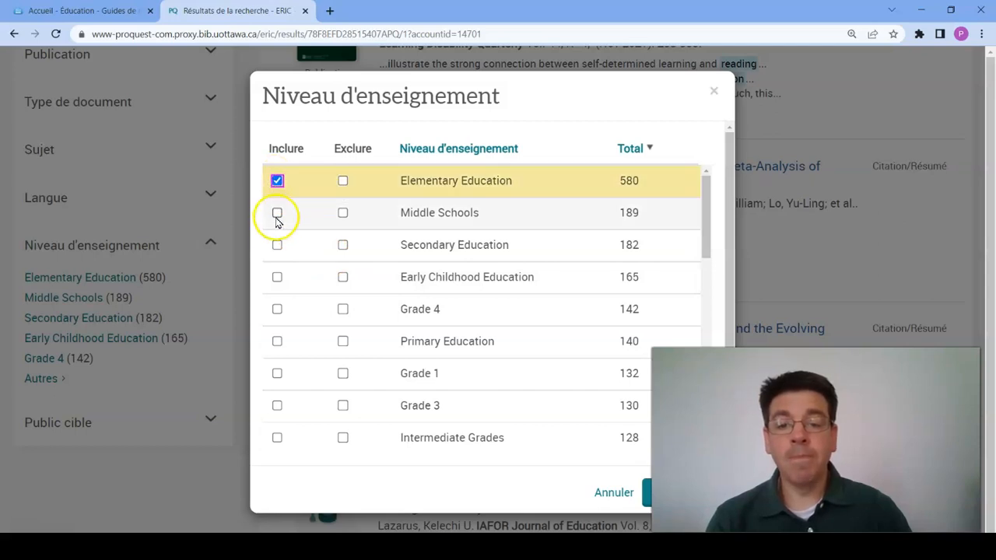
{"action": "left_click", "coordinate": [277, 310]}
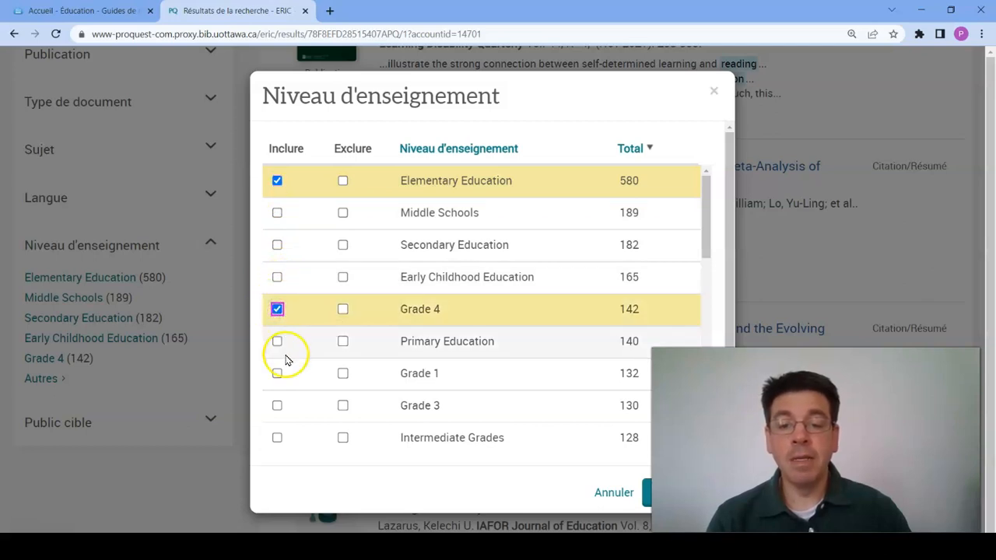
{"action": "left_click", "coordinate": [278, 343]}
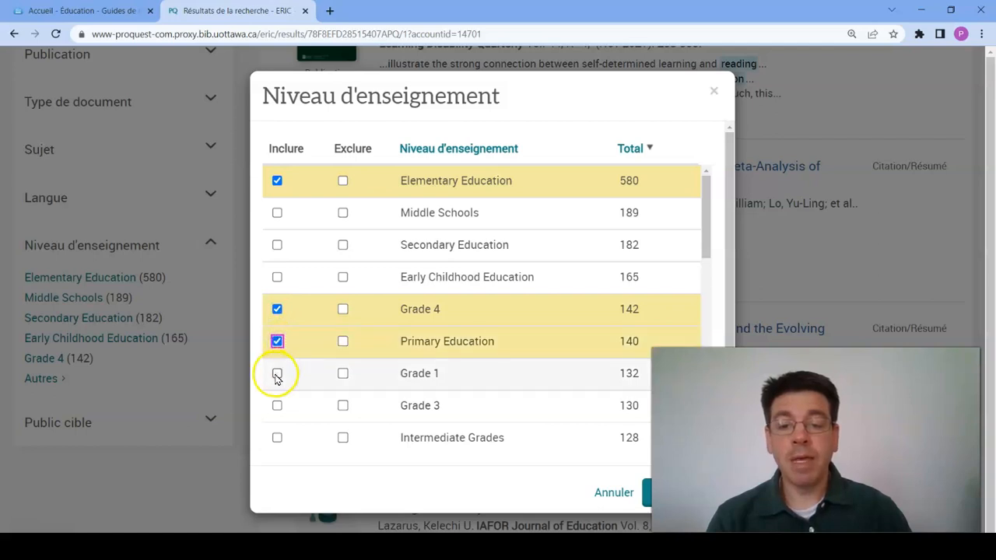
{"action": "left_click", "coordinate": [277, 373]}
{"action": "left_click", "coordinate": [277, 406]}
Step: Also include Grade 5, Grade 2, Kindergarten and Grade 6, and apply the education level filter
{"action": "scroll", "coordinate": [352, 373], "scroll_direction": "down", "scroll_amount": 3}
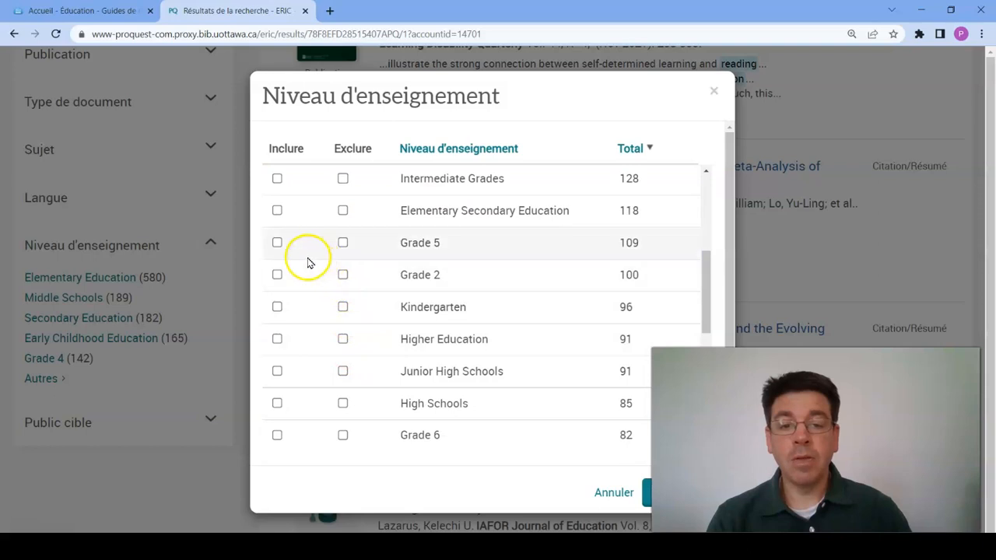
{"action": "left_click", "coordinate": [278, 245]}
{"action": "left_click", "coordinate": [276, 274]}
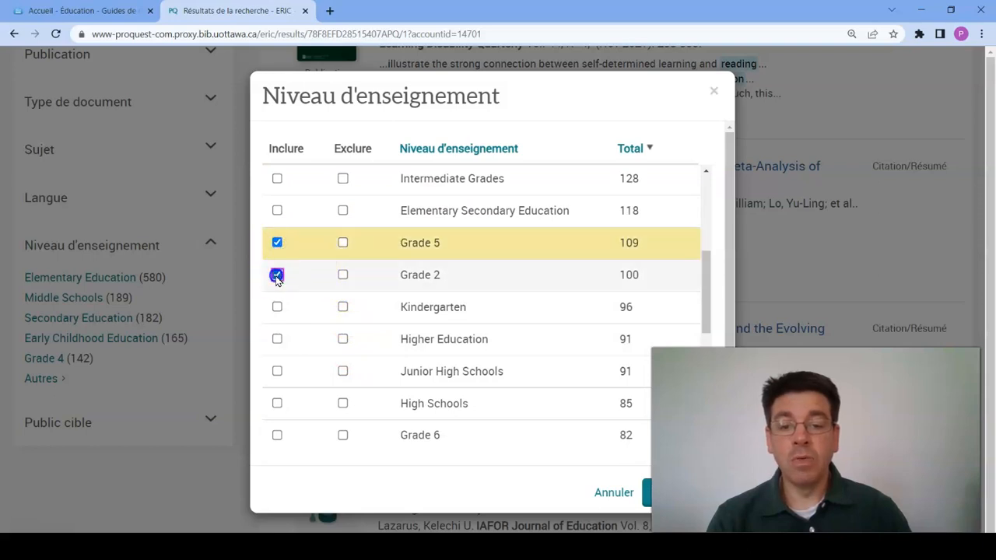
{"action": "left_click", "coordinate": [276, 309]}
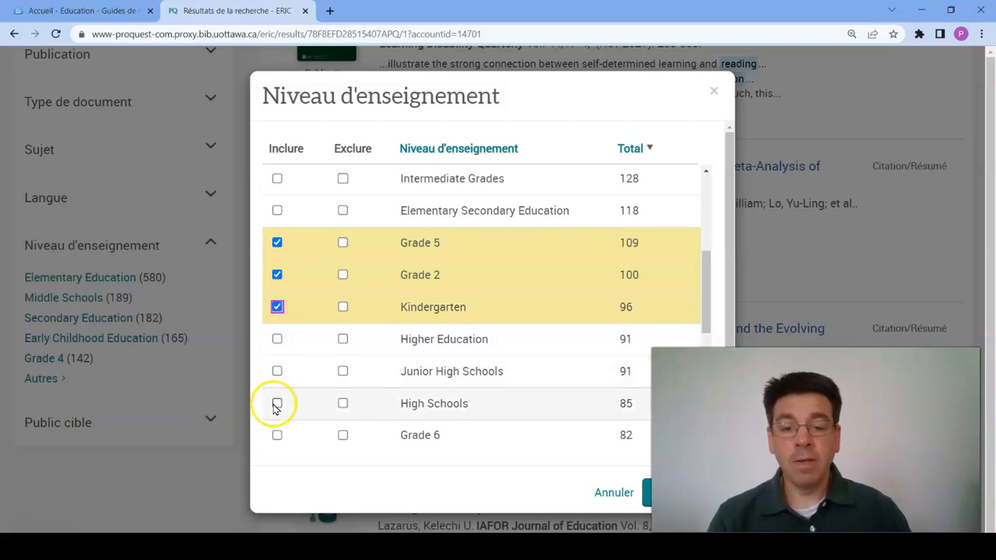
{"action": "scroll", "coordinate": [279, 385], "scroll_direction": "down", "scroll_amount": 2}
{"action": "left_click", "coordinate": [277, 306]}
{"action": "scroll", "coordinate": [333, 315], "scroll_direction": "down", "scroll_amount": 4}
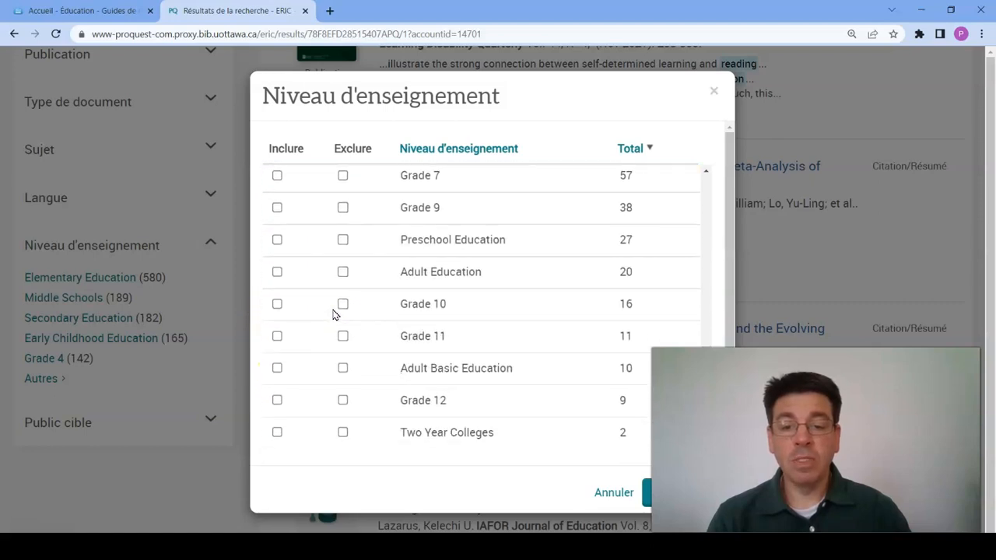
{"action": "scroll", "coordinate": [408, 308], "scroll_direction": "down", "scroll_amount": 1}
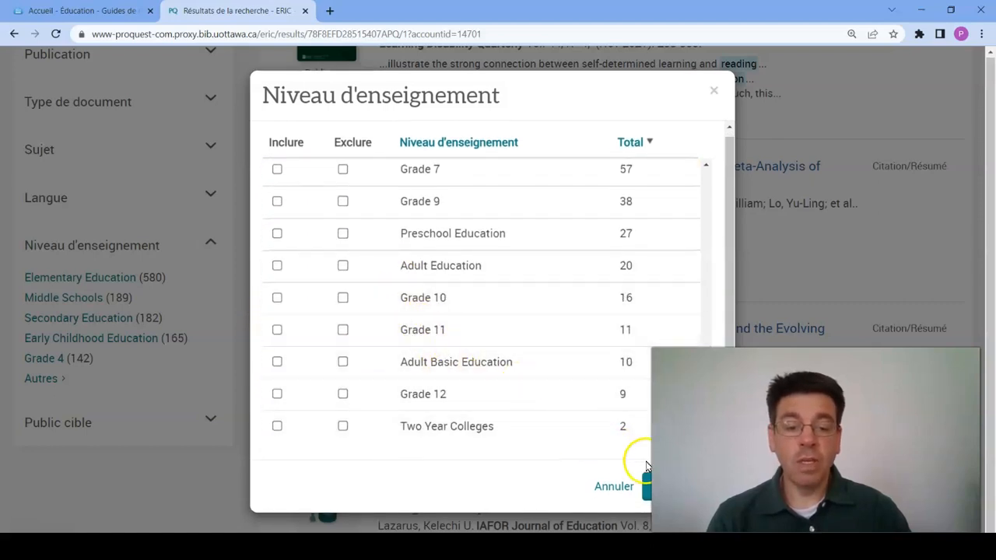
{"action": "left_click", "coordinate": [647, 486]}
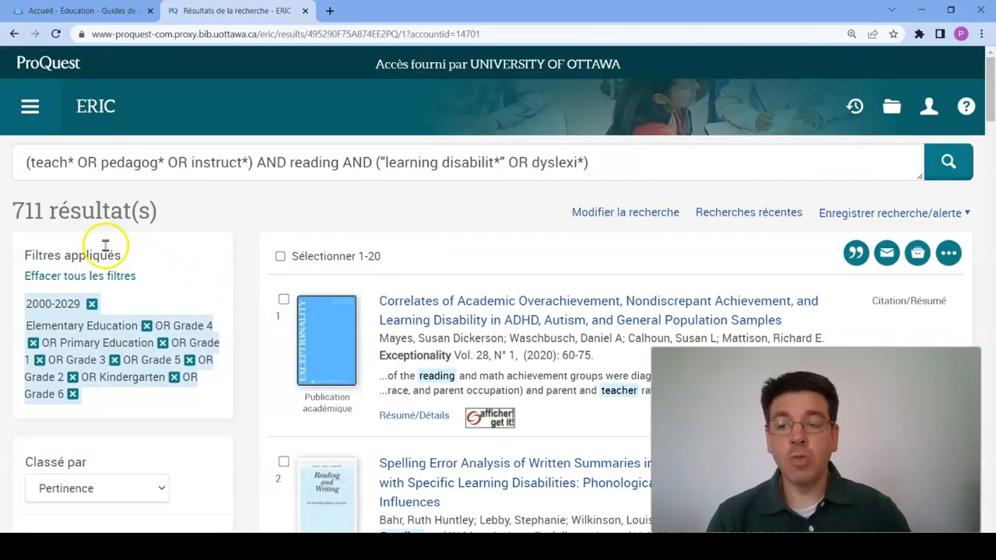
Step: Highlight the number of filtered results and look over the first articles in the list
{"action": "left_click_drag", "start_coordinate": [22, 212], "coordinate": [120, 225]}
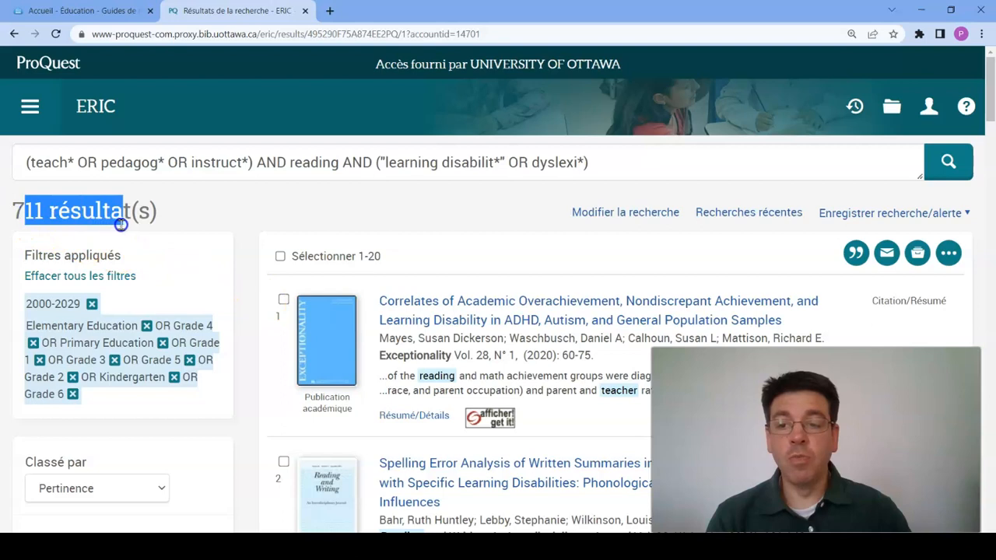
{"action": "left_click", "coordinate": [269, 226]}
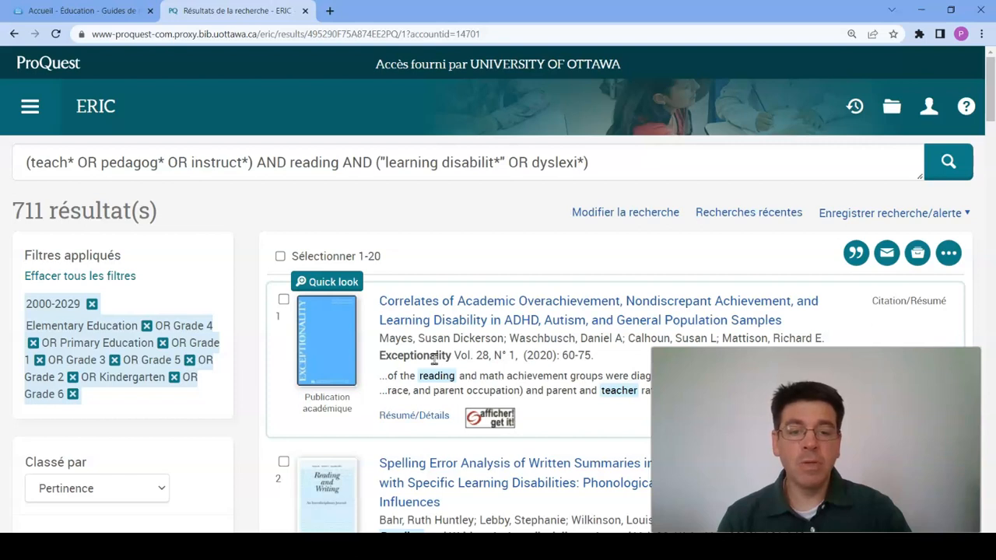
{"action": "scroll", "coordinate": [434, 358], "scroll_direction": "down", "scroll_amount": 3}
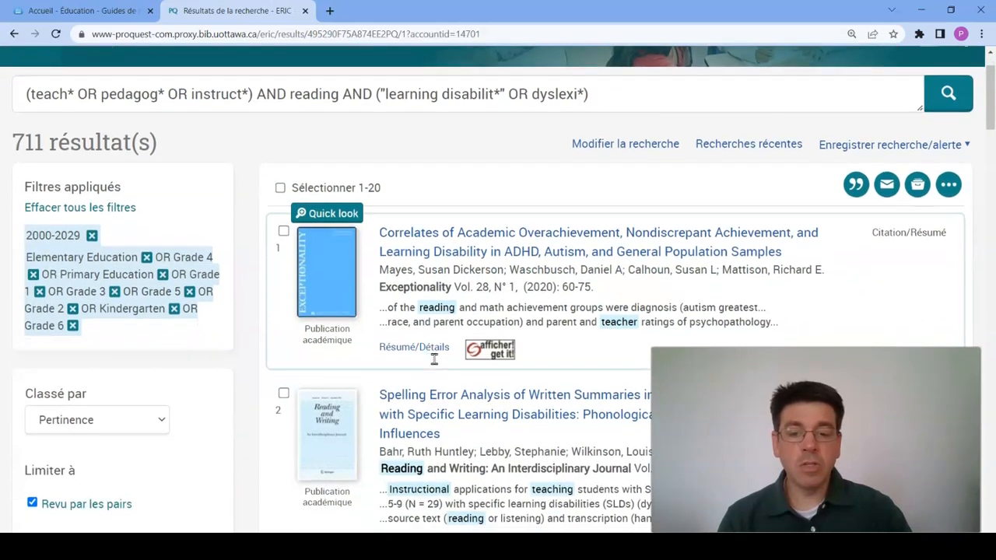
{"action": "left_click", "coordinate": [476, 318]}
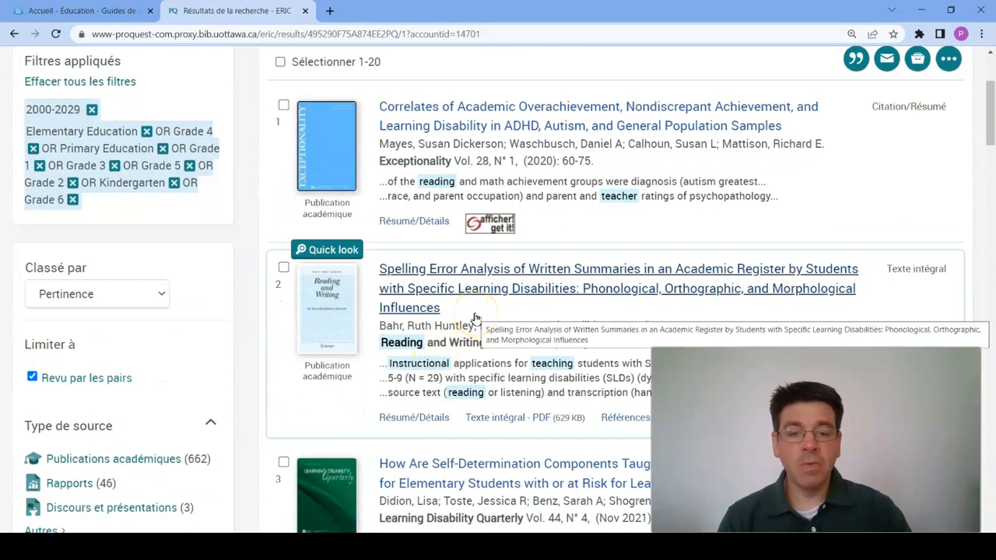
{"action": "scroll", "coordinate": [447, 358], "scroll_direction": "down", "scroll_amount": 3}
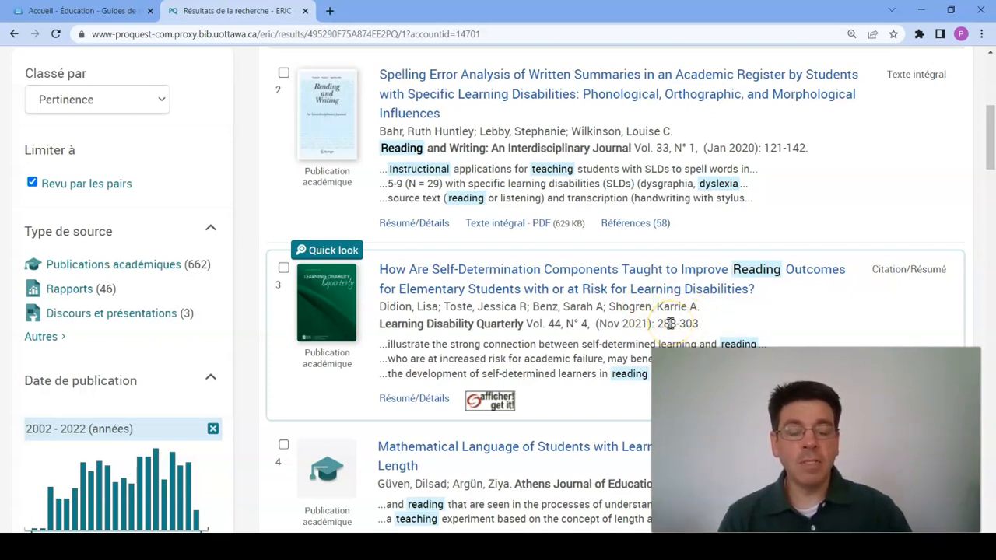
{"action": "scroll", "coordinate": [669, 324], "scroll_direction": "down", "scroll_amount": 1}
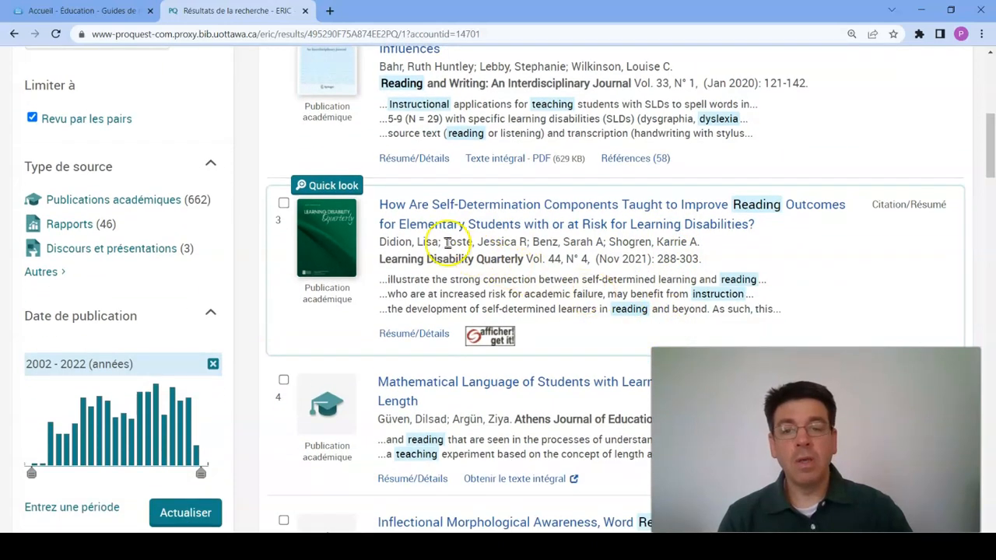
Step: Preview the abstract and subjects of the third result, on self-determination components and reading outcomes, and return to the results list
{"action": "left_click", "coordinate": [339, 191]}
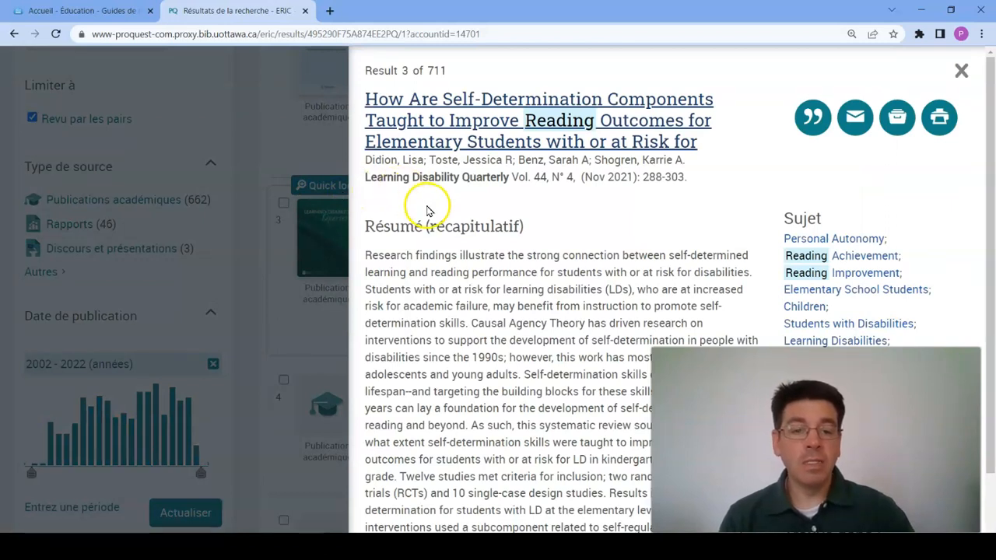
{"action": "scroll", "coordinate": [429, 214], "scroll_direction": "down", "scroll_amount": 1}
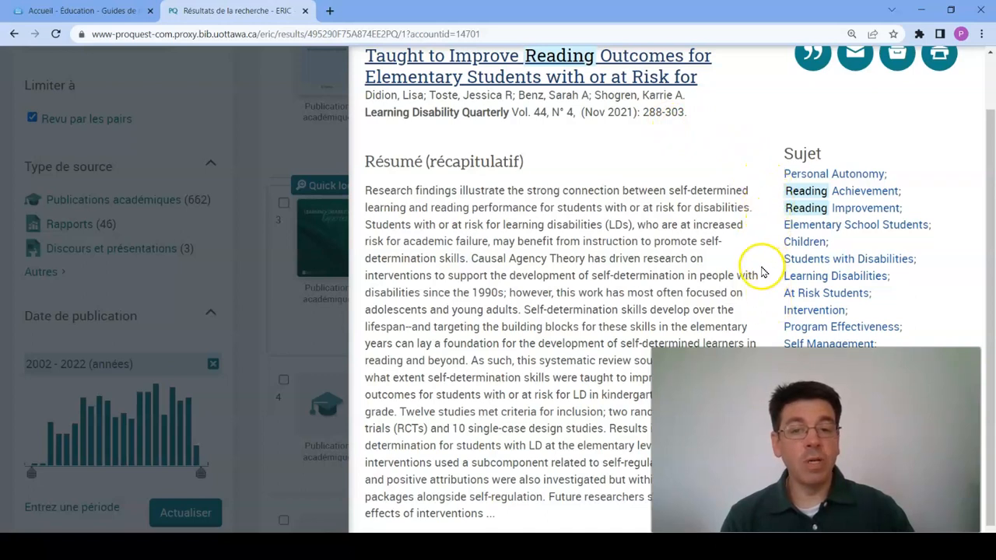
{"action": "scroll", "coordinate": [720, 253], "scroll_direction": "up", "scroll_amount": 1}
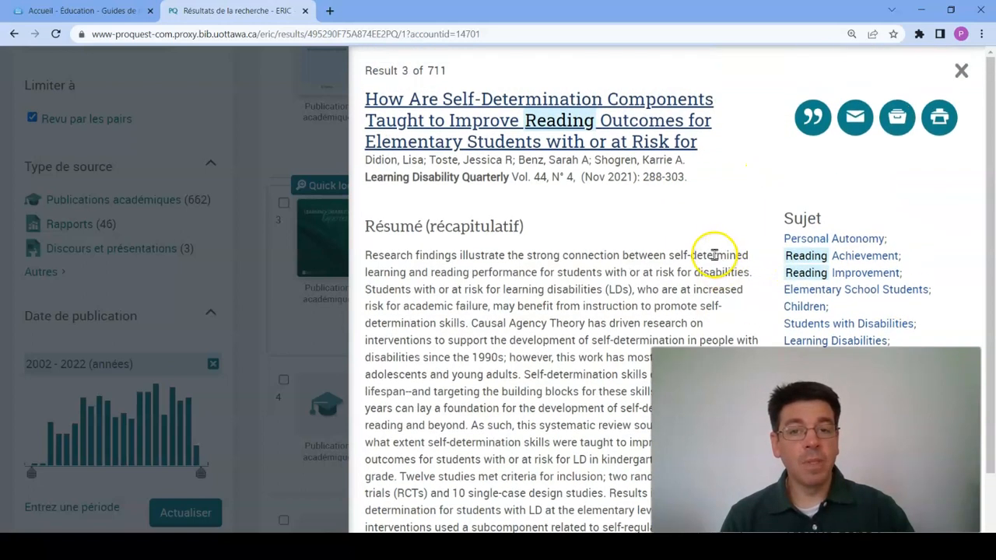
{"action": "left_click", "coordinate": [959, 72]}
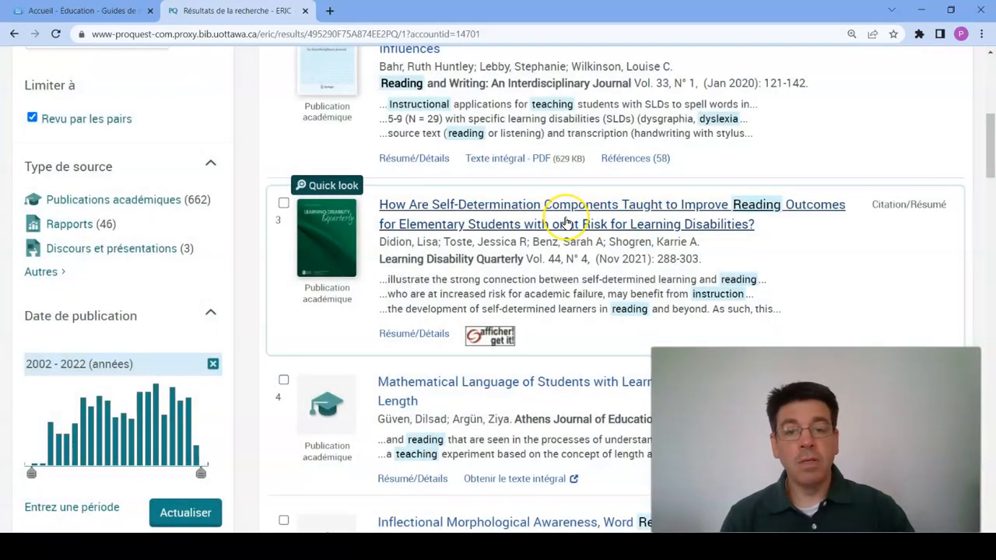
{"action": "scroll", "coordinate": [567, 217], "scroll_direction": "down", "scroll_amount": 2}
{"action": "scroll", "coordinate": [567, 223], "scroll_direction": "down", "scroll_amount": 1}
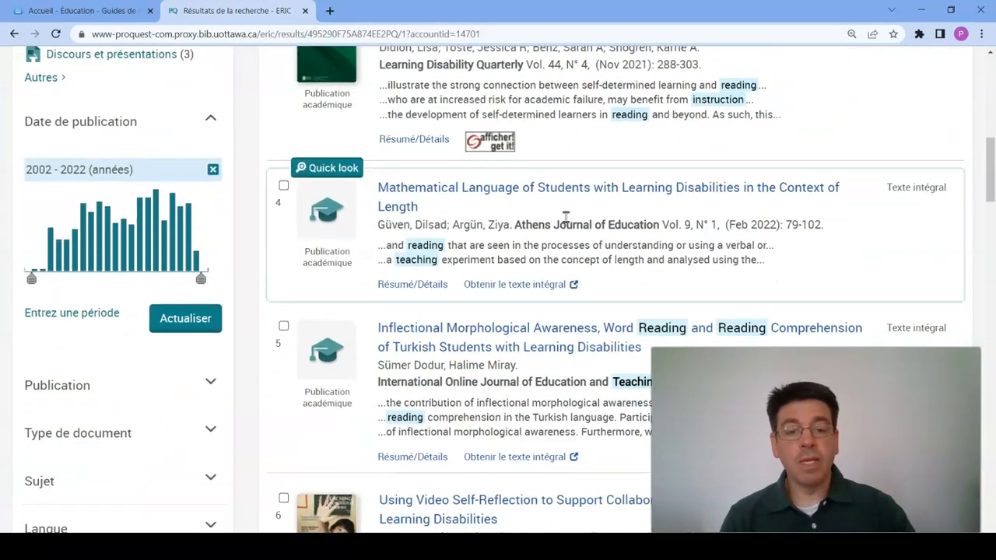
Step: Look over results 4 to 11 and highlight the publication year of the article on reading comprehension strategies for emergent bilingual students
{"action": "scroll", "coordinate": [568, 222], "scroll_direction": "down", "scroll_amount": 1}
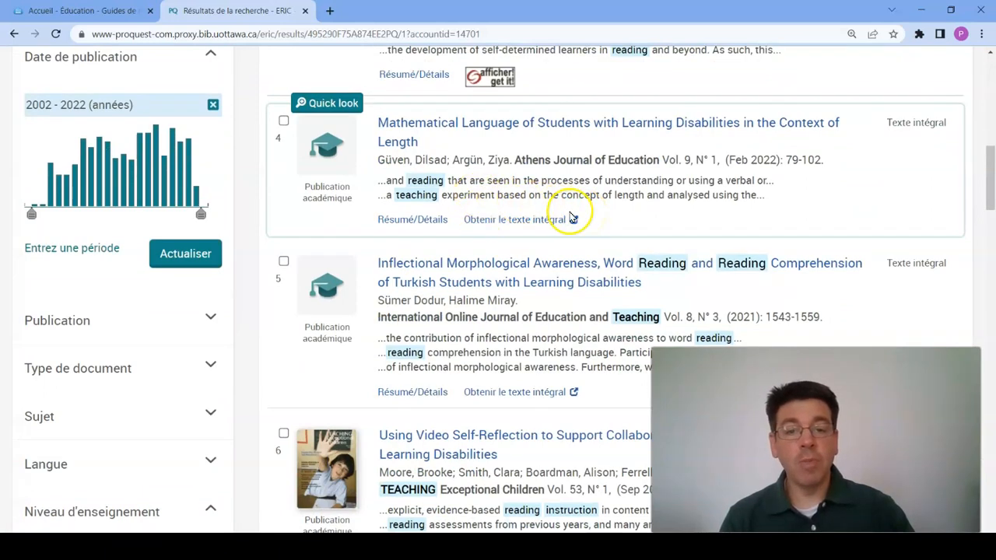
{"action": "scroll", "coordinate": [685, 275], "scroll_direction": "down", "scroll_amount": 1}
{"action": "scroll", "coordinate": [689, 276], "scroll_direction": "down", "scroll_amount": 4}
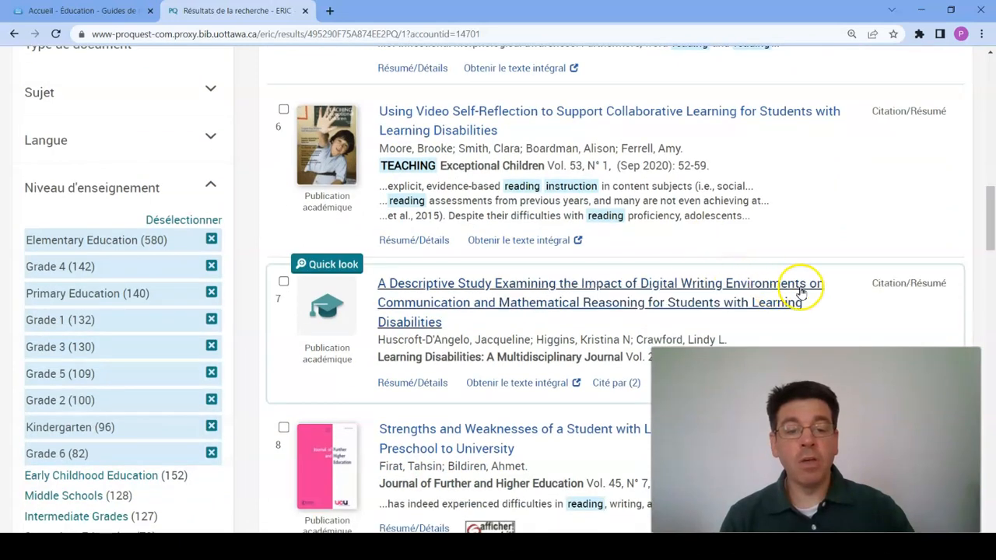
{"action": "scroll", "coordinate": [805, 303], "scroll_direction": "down", "scroll_amount": 2}
{"action": "scroll", "coordinate": [807, 308], "scroll_direction": "down", "scroll_amount": 1}
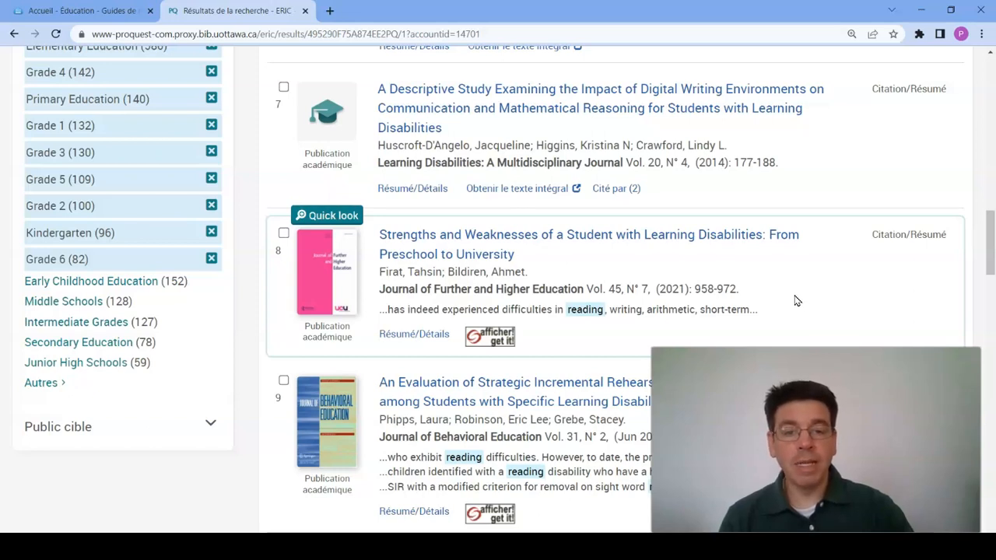
{"action": "scroll", "coordinate": [794, 299], "scroll_direction": "down", "scroll_amount": 3}
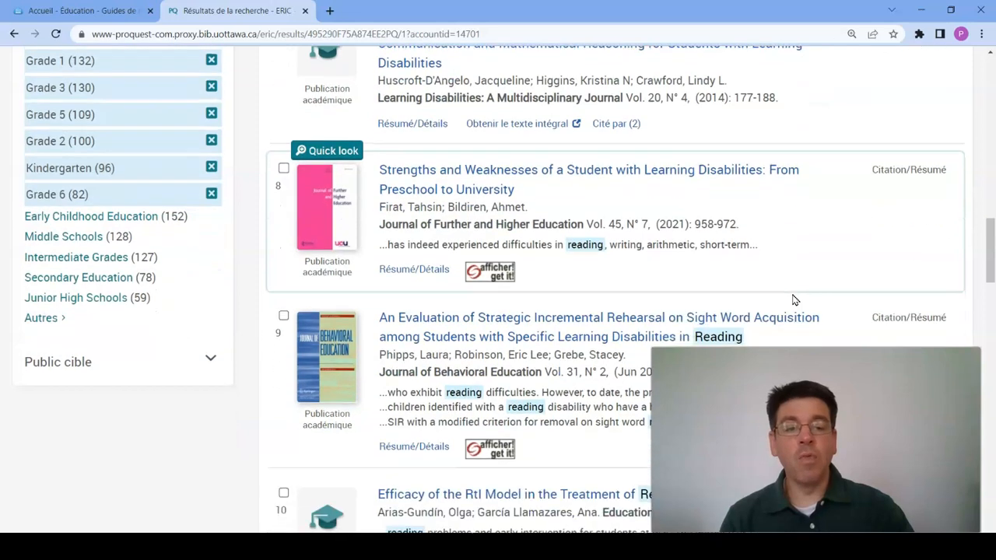
{"action": "left_click", "coordinate": [804, 300]}
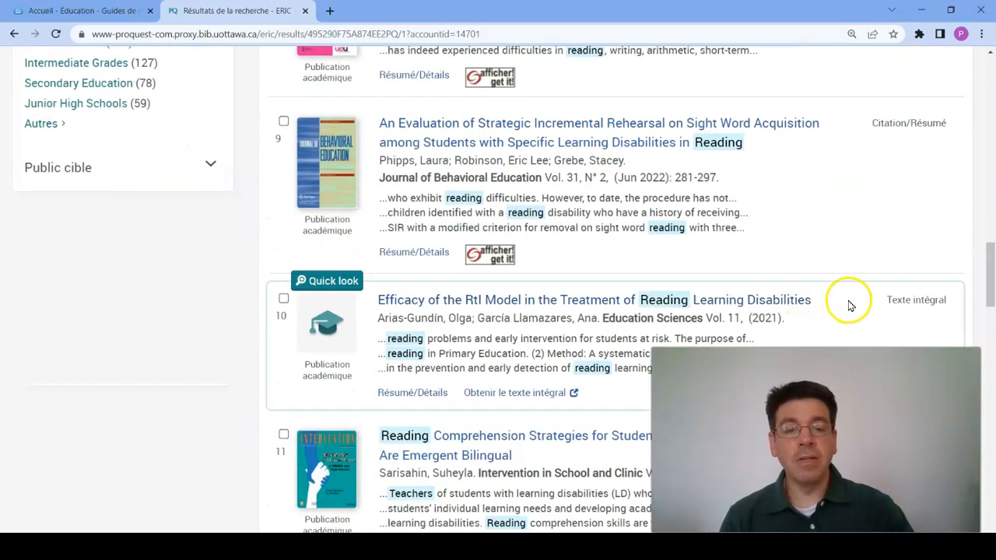
{"action": "scroll", "coordinate": [846, 305], "scroll_direction": "down", "scroll_amount": 2}
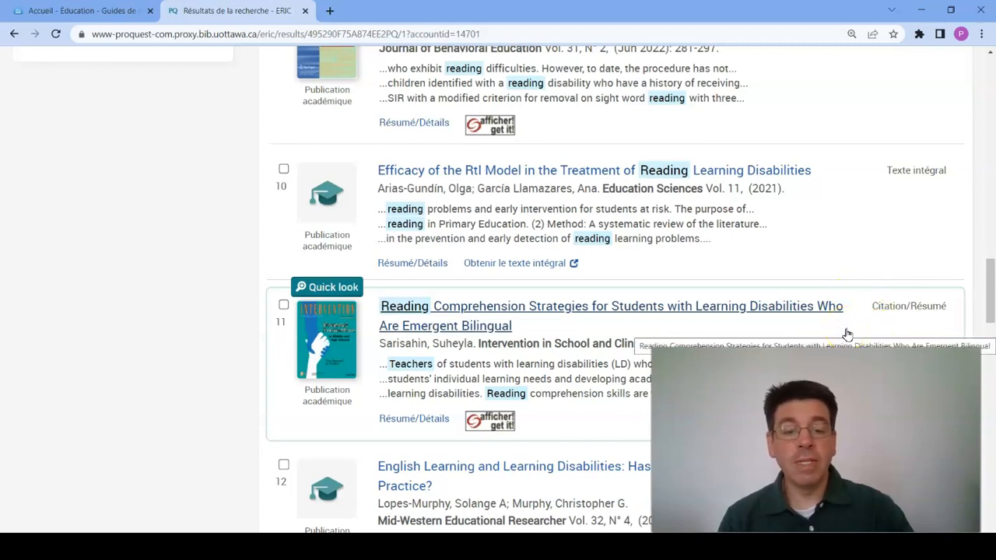
{"action": "scroll", "coordinate": [847, 333], "scroll_direction": "down", "scroll_amount": 1}
{"action": "left_click", "coordinate": [845, 333]}
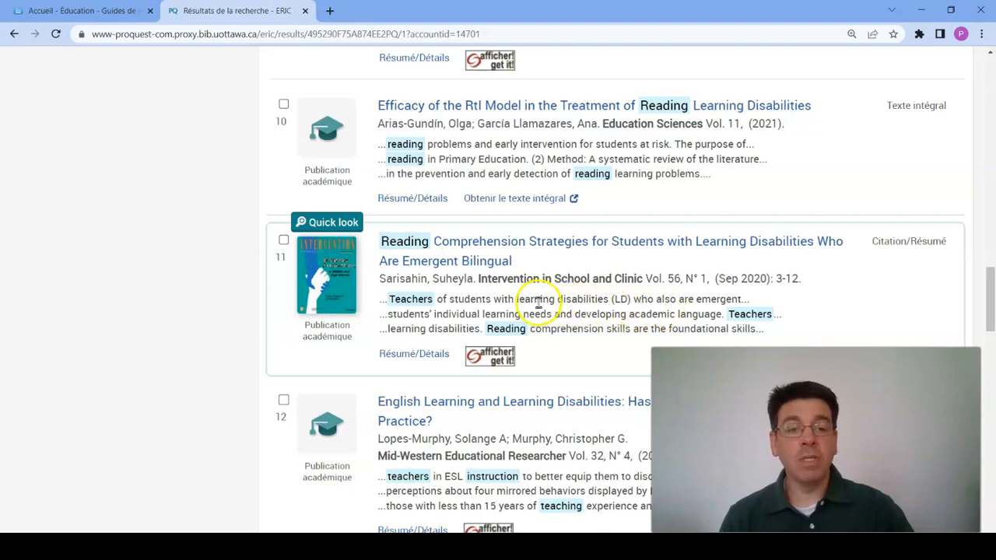
{"action": "left_click_drag", "start_coordinate": [740, 280], "coordinate": [769, 282]}
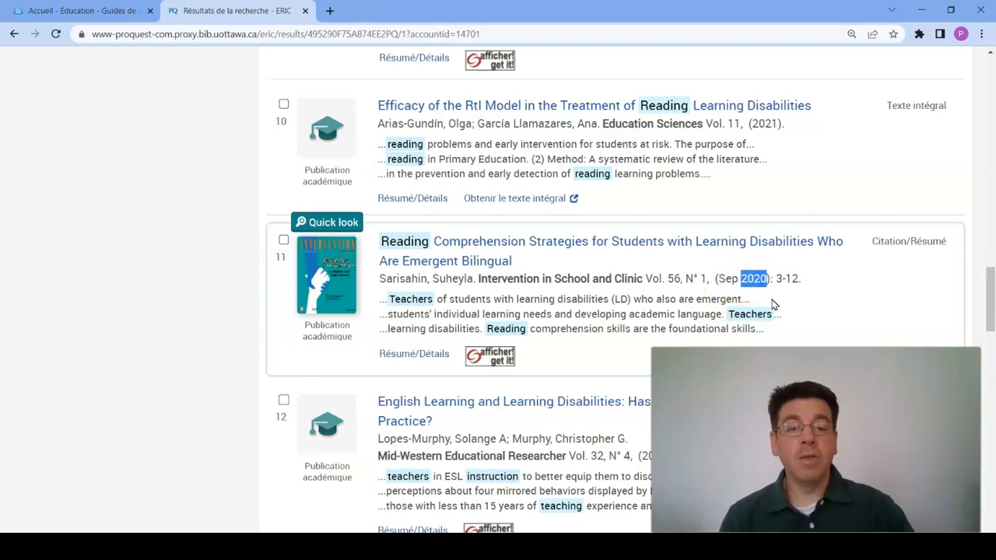
Step: Open the full text of "Virtual Reading Lessons for Upper Elementary Students with Learning Disabilities" and return to the results list
{"action": "scroll", "coordinate": [770, 302], "scroll_direction": "down", "scroll_amount": 3}
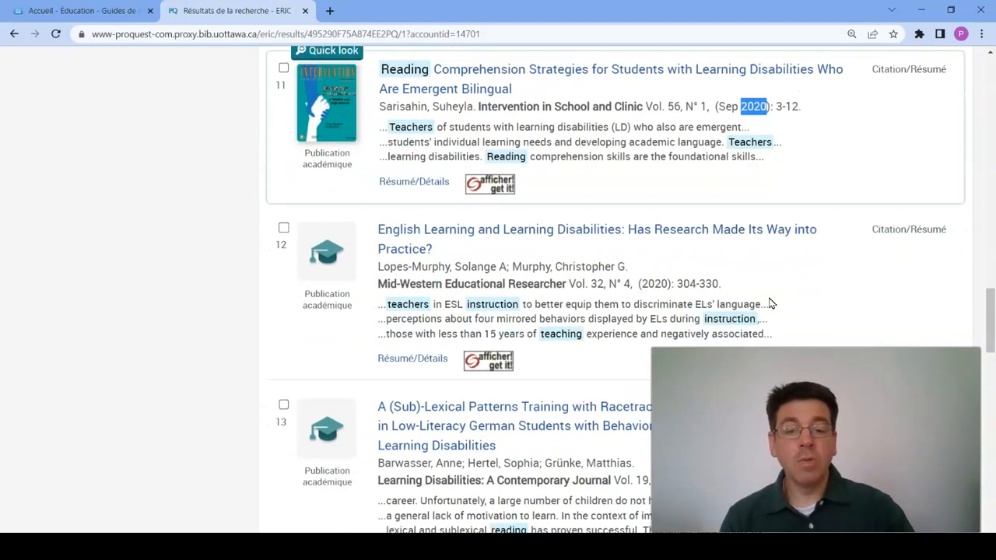
{"action": "scroll", "coordinate": [771, 302], "scroll_direction": "down", "scroll_amount": 3}
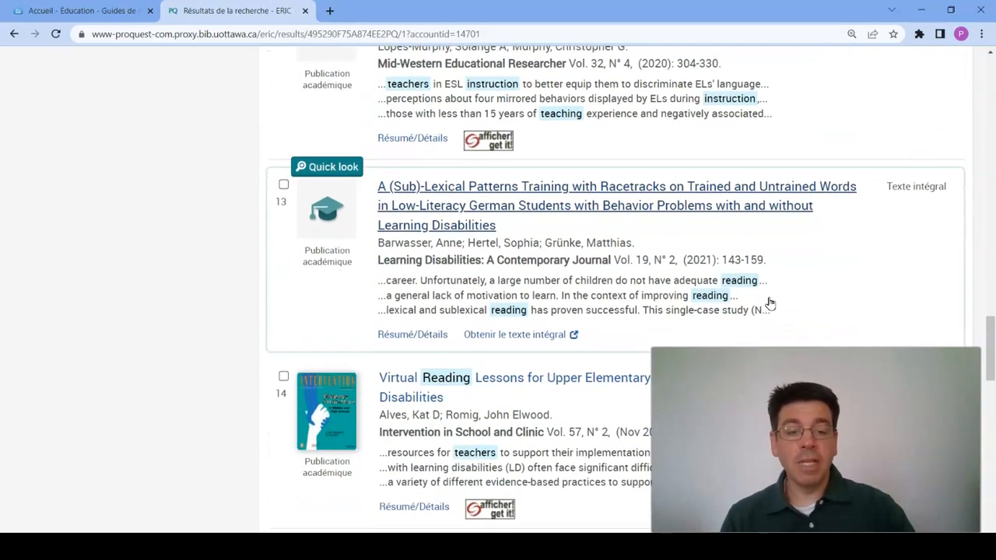
{"action": "scroll", "coordinate": [771, 302], "scroll_direction": "down", "scroll_amount": 1}
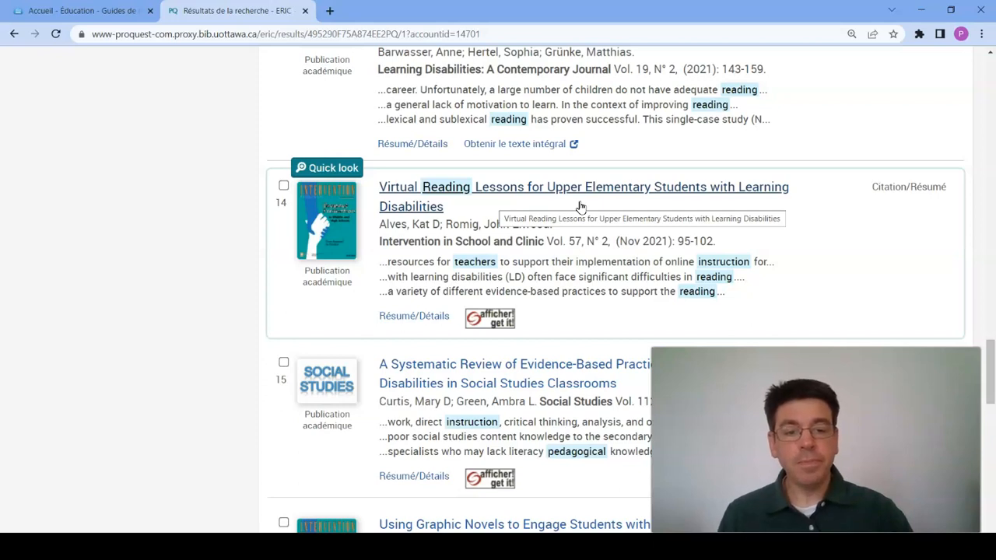
{"action": "scroll", "coordinate": [580, 207], "scroll_direction": "down", "scroll_amount": 3}
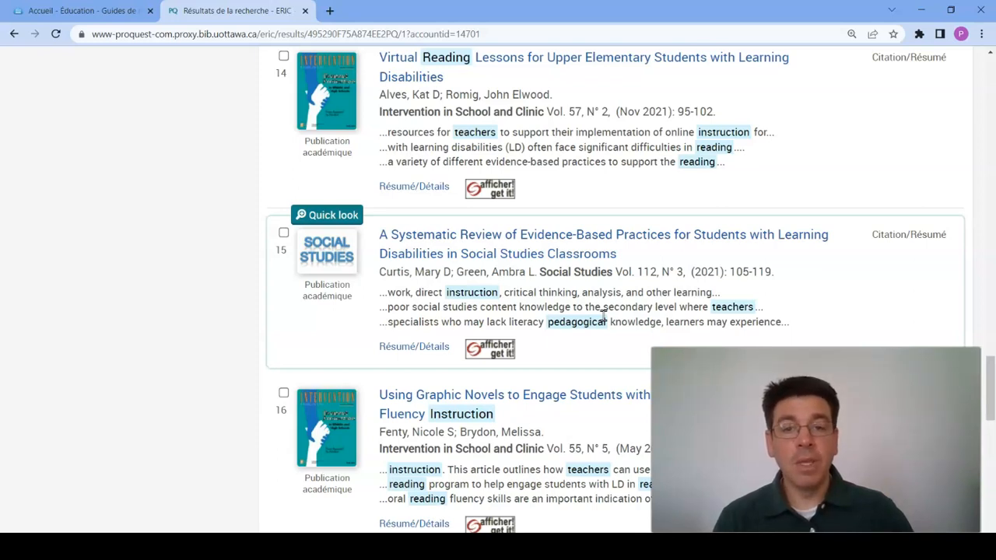
{"action": "scroll", "coordinate": [603, 316], "scroll_direction": "up", "scroll_amount": 1}
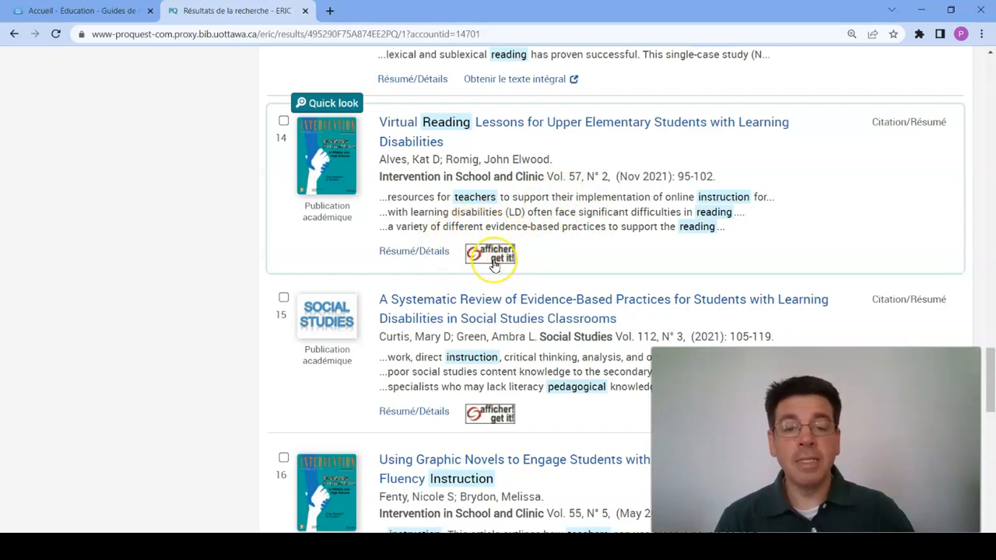
{"action": "left_click", "coordinate": [493, 265]}
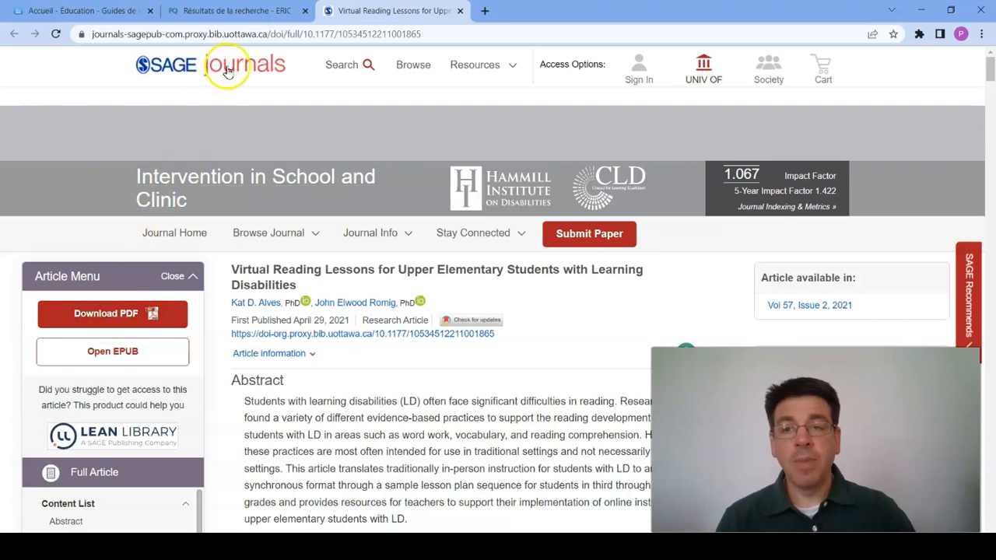
{"action": "left_click", "coordinate": [255, 12]}
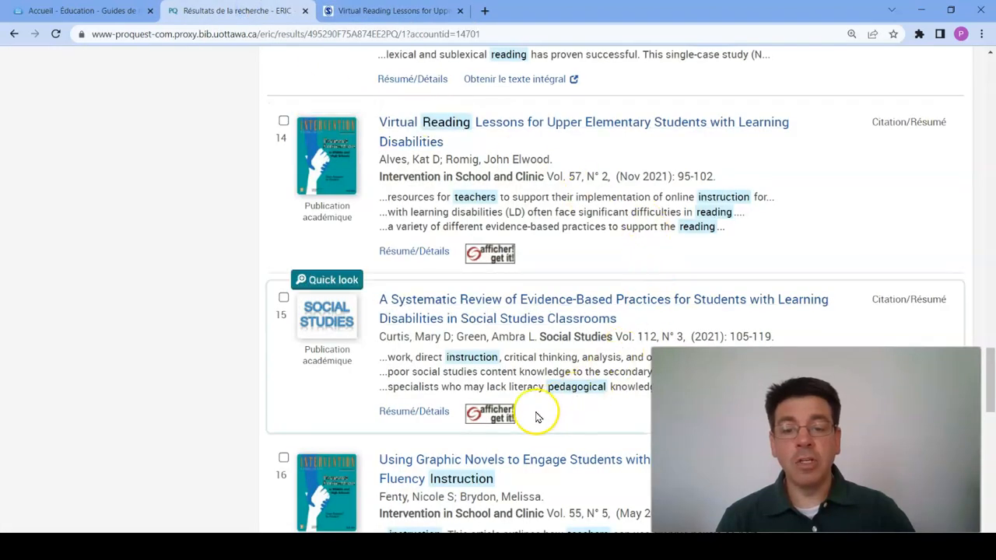
Step: Open the full text of the systematic review on social studies classrooms through EBSCOhost Academic Search Complete
{"action": "left_click", "coordinate": [488, 414]}
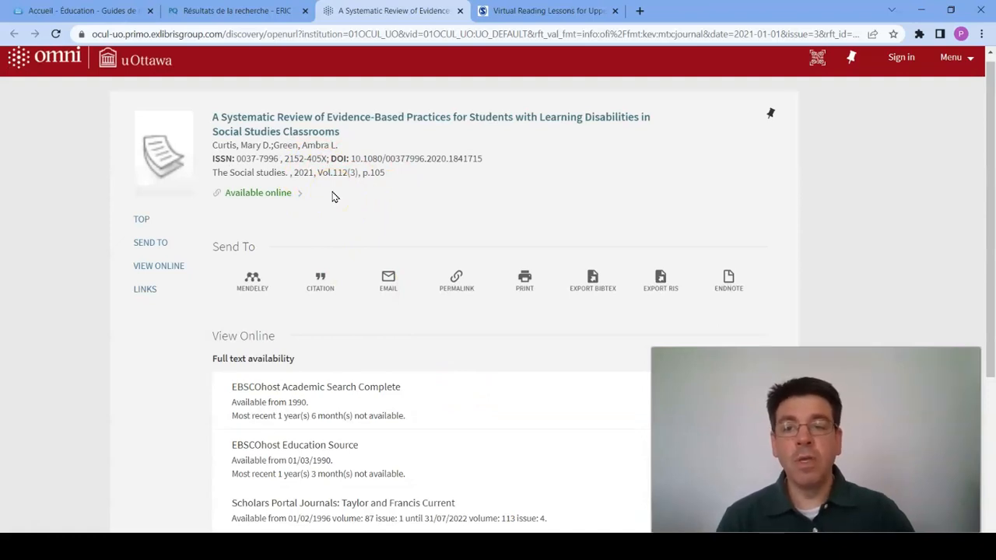
{"action": "scroll", "coordinate": [333, 196], "scroll_direction": "down", "scroll_amount": 2}
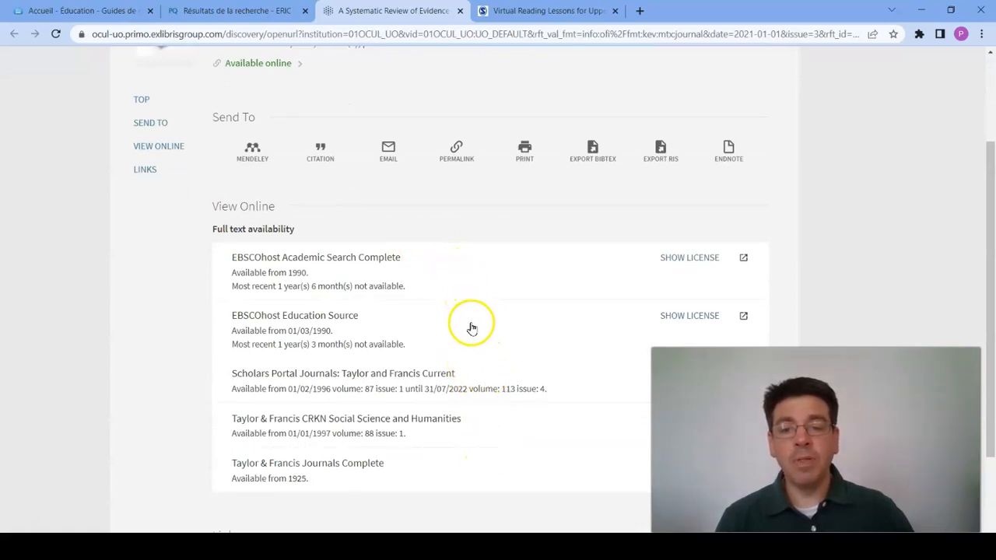
{"action": "left_click", "coordinate": [387, 258]}
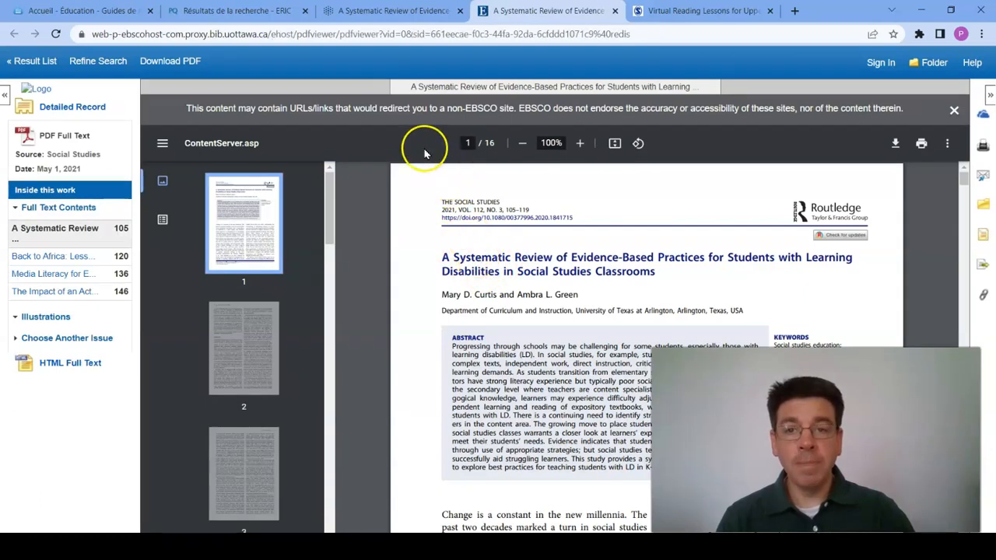
Step: Revisit the ERIC results and the opened SAGE article on virtual reading lessons, and return to the results
{"action": "left_click", "coordinate": [239, 13]}
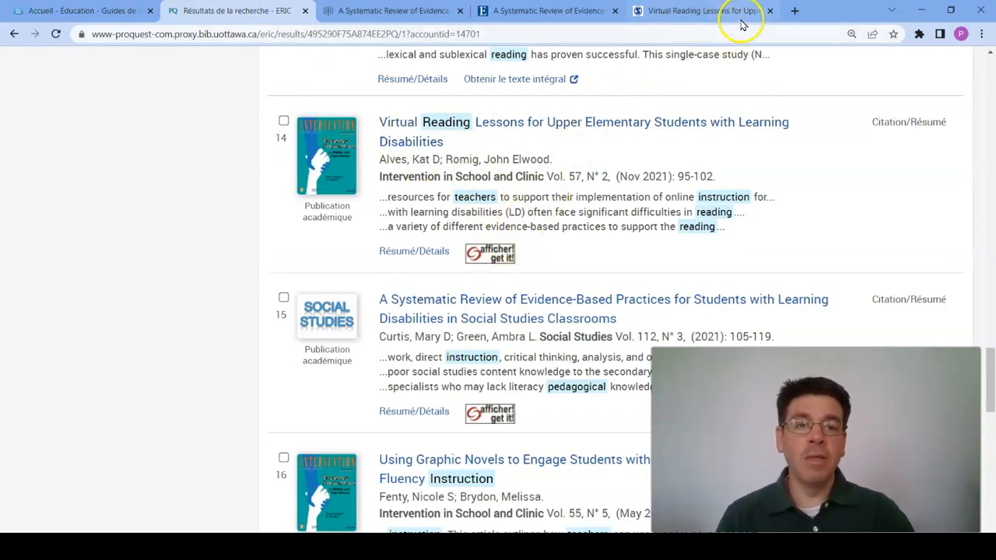
{"action": "left_click", "coordinate": [736, 12]}
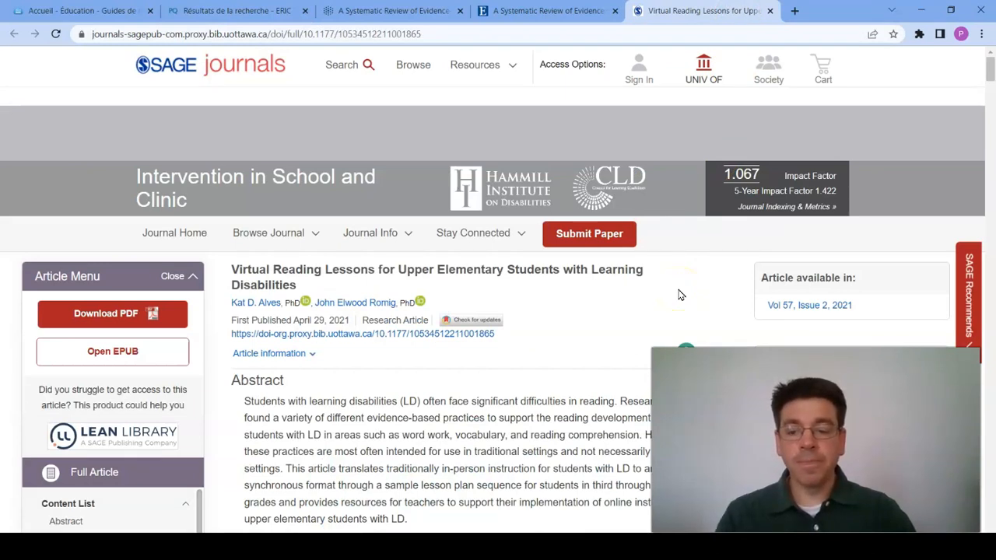
{"action": "left_click", "coordinate": [237, 14]}
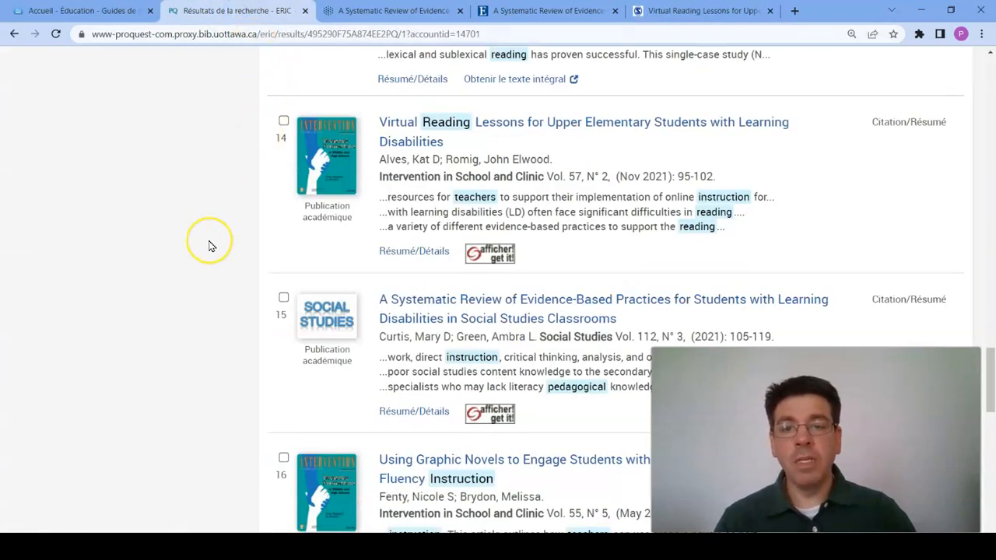
Step: Modify the search so that reading and "learning disabilit*" OR dyslexi* are searched in Titre – TI, and run it
{"action": "scroll", "coordinate": [209, 246], "scroll_direction": "up", "scroll_amount": 10}
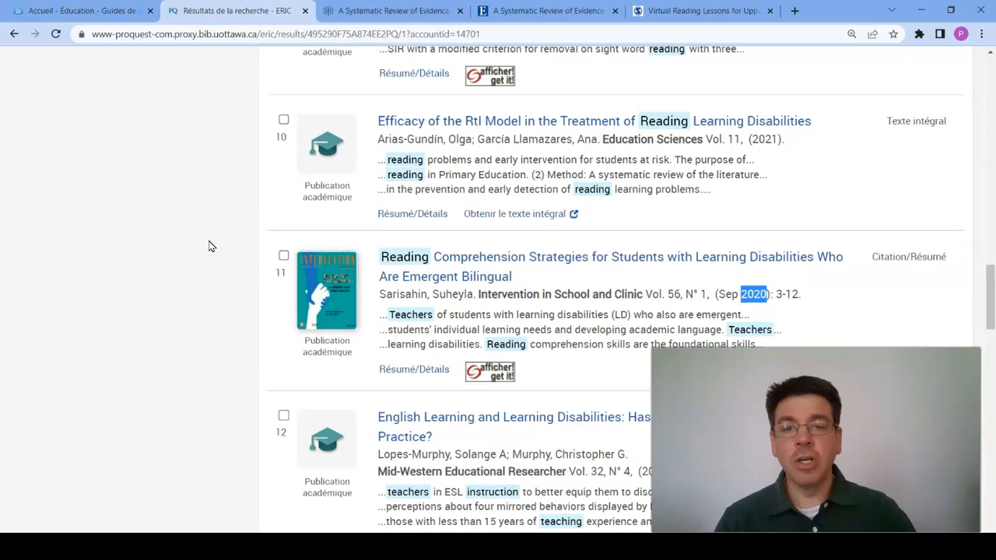
{"action": "scroll", "coordinate": [209, 246], "scroll_direction": "up", "scroll_amount": 15}
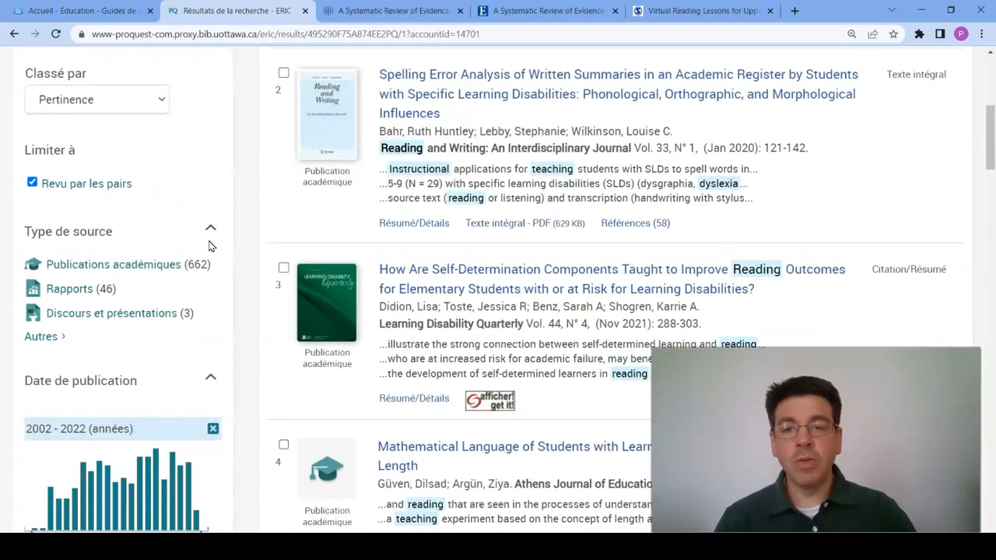
{"action": "scroll", "coordinate": [209, 246], "scroll_direction": "up", "scroll_amount": 5}
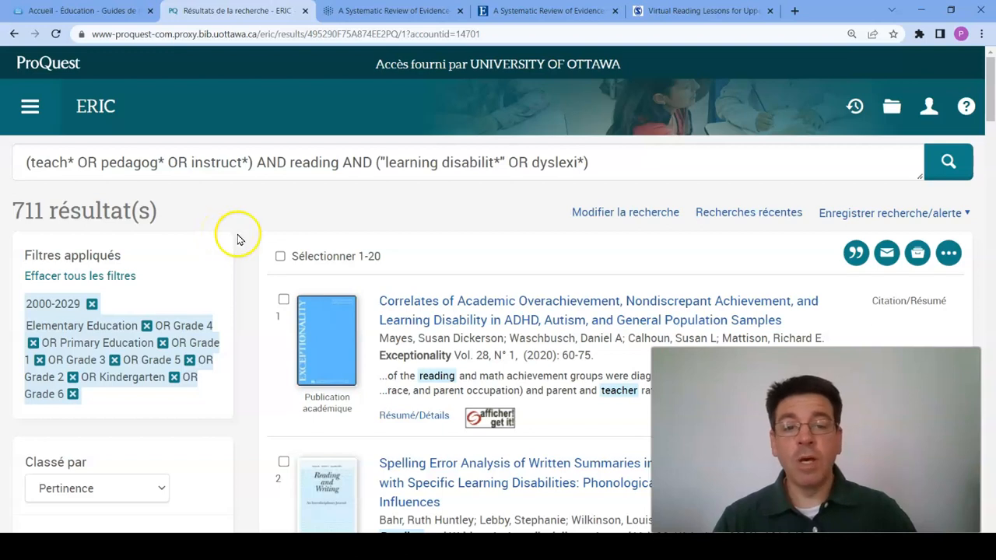
{"action": "left_click", "coordinate": [620, 214]}
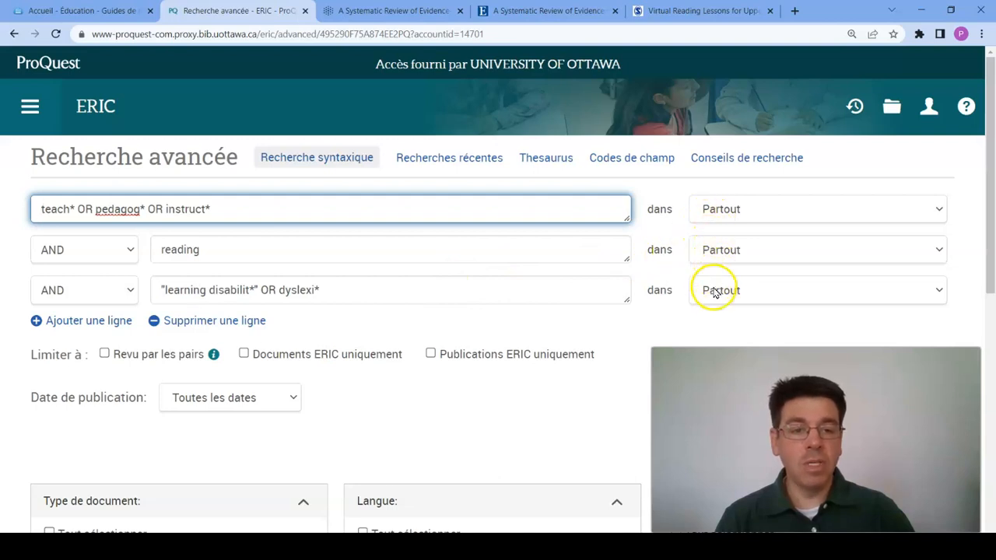
{"action": "left_click", "coordinate": [712, 250]}
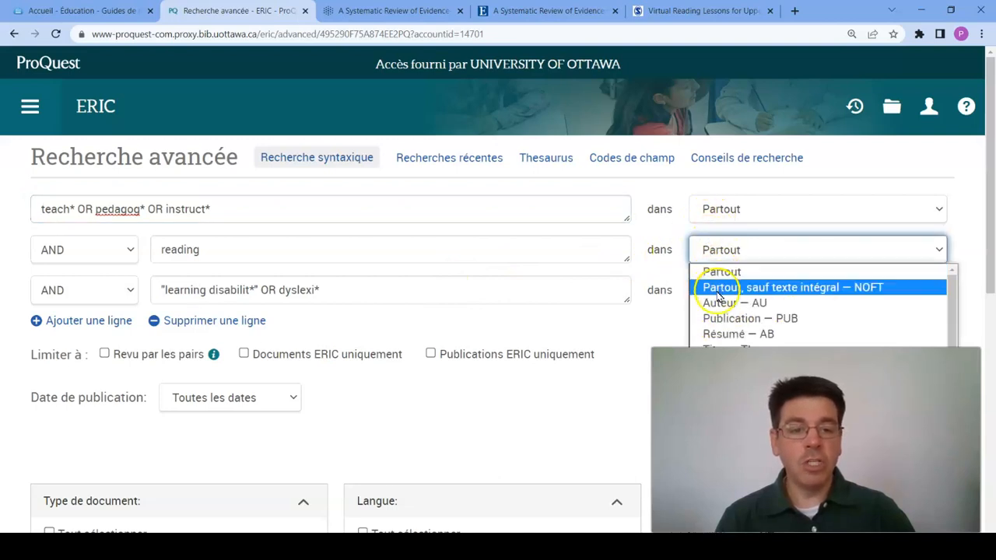
{"action": "left_click", "coordinate": [714, 344]}
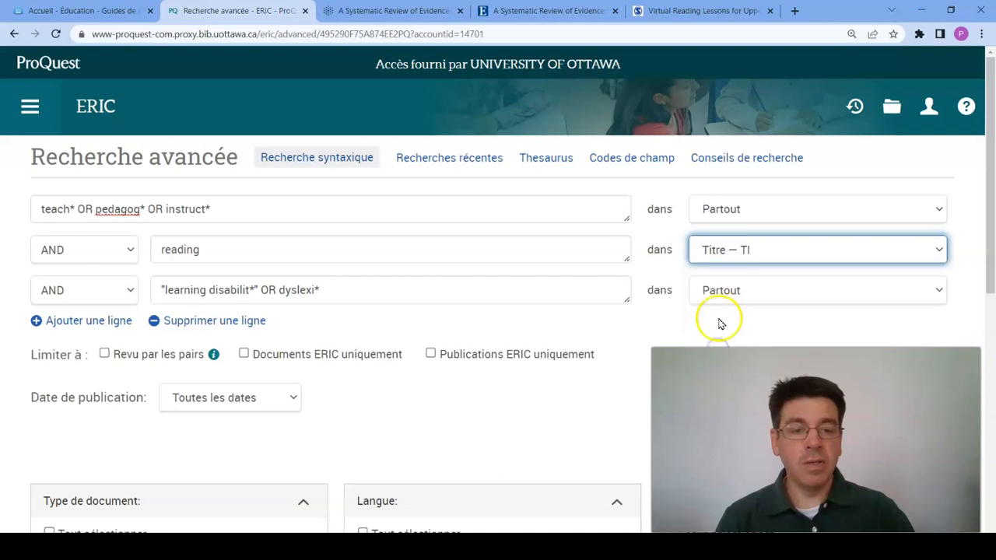
{"action": "left_click", "coordinate": [722, 291]}
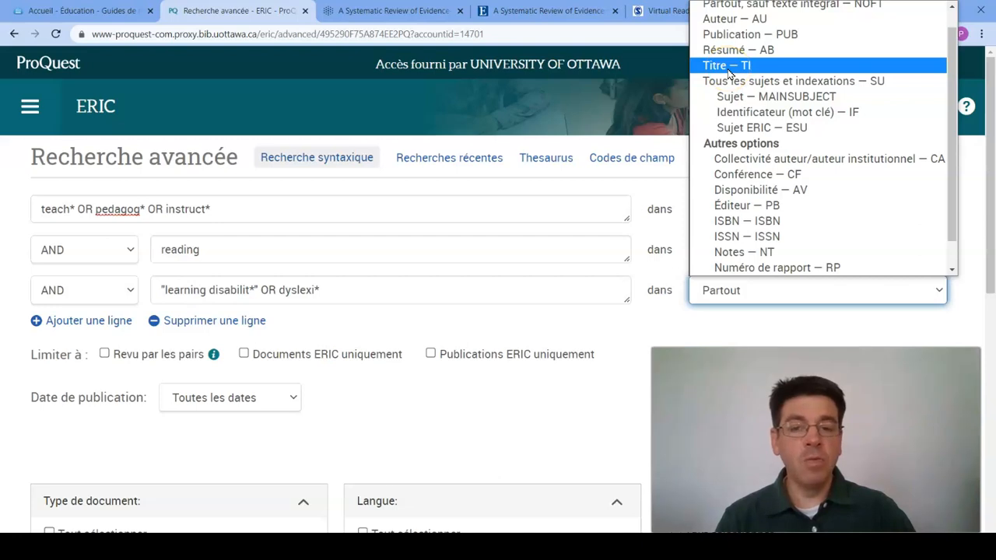
{"action": "left_click", "coordinate": [729, 69]}
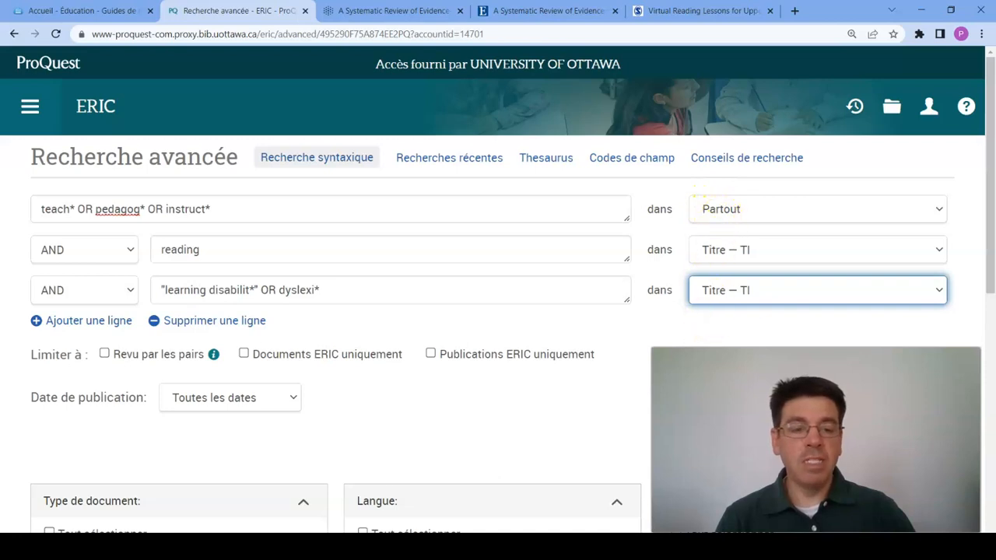
{"action": "key", "text": "Return"}
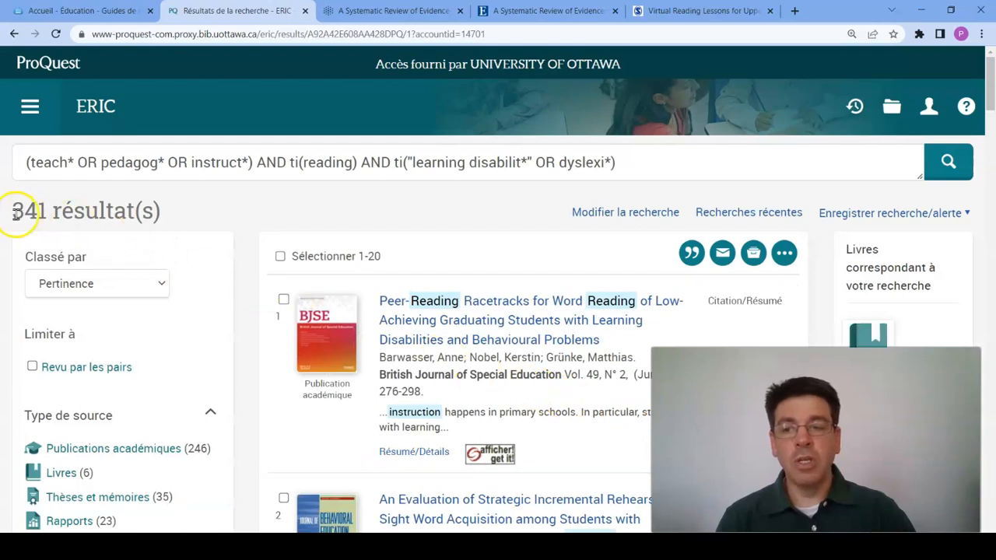
Step: Highlight the number of results and limit the new search to peer-reviewed items (Revu par les pairs)
{"action": "left_click_drag", "start_coordinate": [11, 212], "coordinate": [134, 218]}
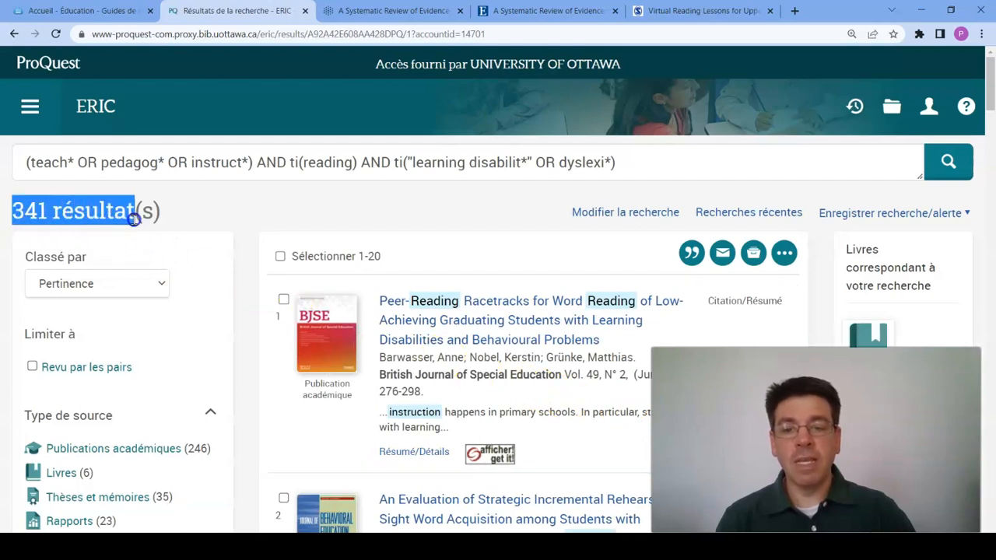
{"action": "scroll", "coordinate": [195, 267], "scroll_direction": "down", "scroll_amount": 2}
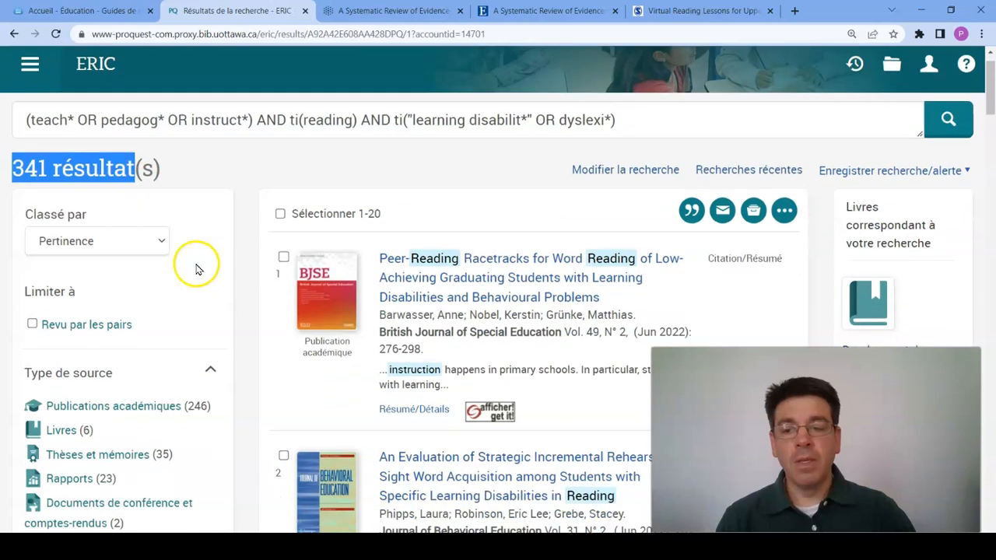
{"action": "left_click", "coordinate": [69, 237]}
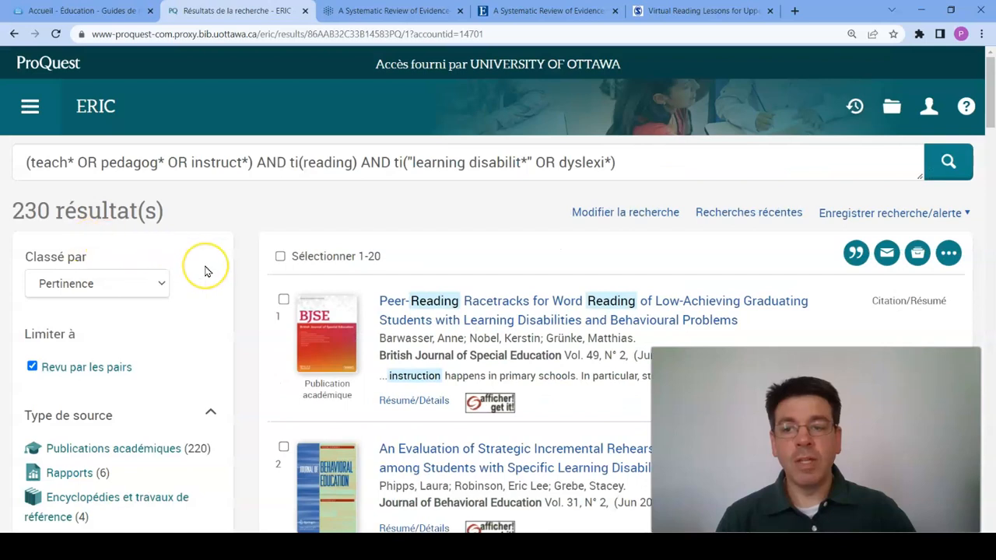
Step: Restrict the publication date range to 2010-2029 and update the results
{"action": "scroll", "coordinate": [206, 271], "scroll_direction": "down", "scroll_amount": 5}
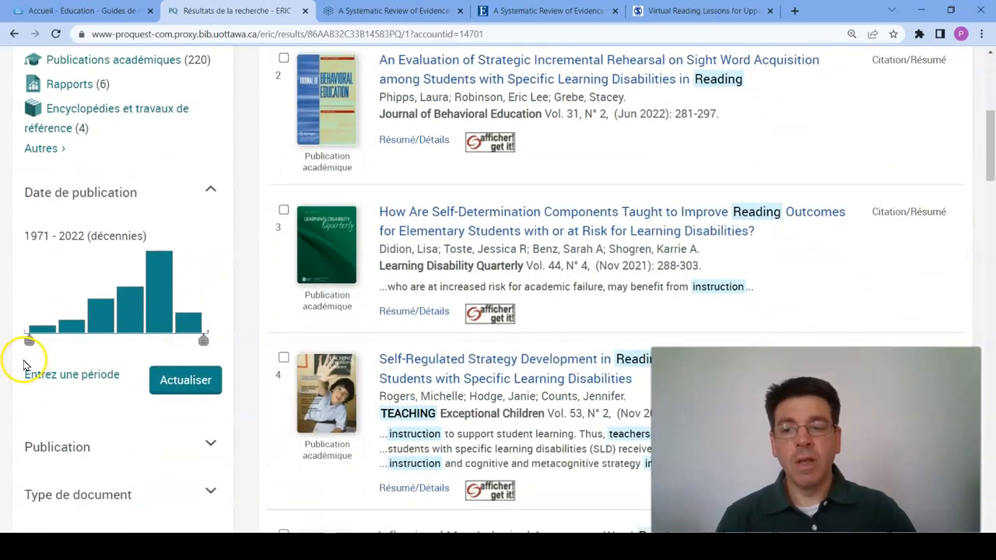
{"action": "left_click_drag", "start_coordinate": [29, 340], "coordinate": [141, 349]}
{"action": "left_click", "coordinate": [181, 381]}
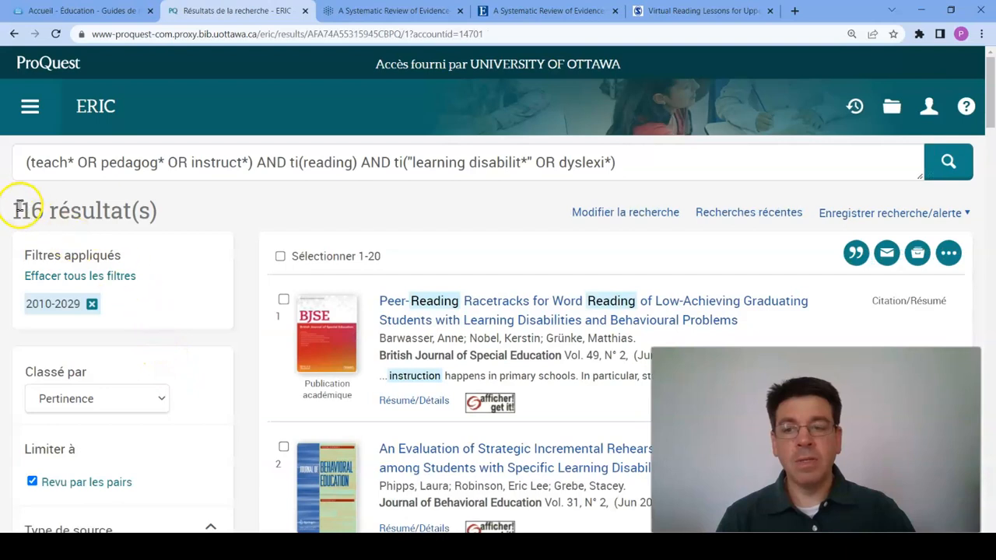
Step: Filter the peer-reviewed 2010-2029 results by education level (Niveau d'enseignement) to Elementary Education
{"action": "scroll", "coordinate": [227, 281], "scroll_direction": "down", "scroll_amount": 2}
{"action": "scroll", "coordinate": [227, 282], "scroll_direction": "down", "scroll_amount": 8}
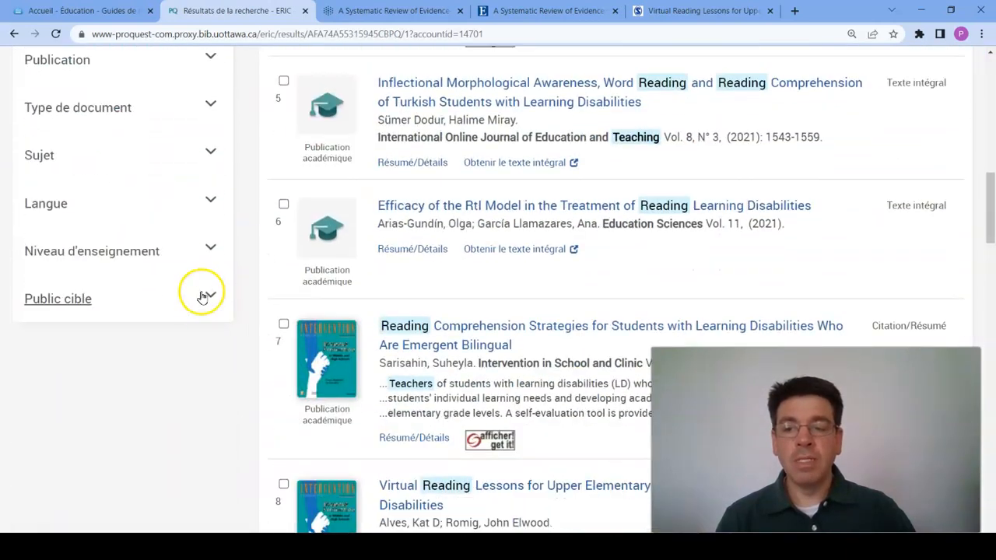
{"action": "left_click", "coordinate": [210, 250]}
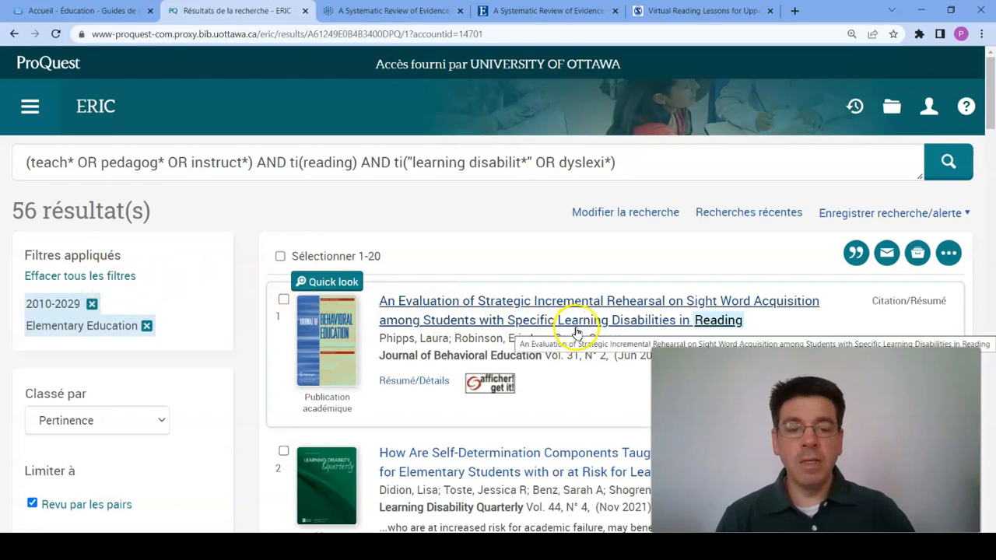
Step: Skim the titles of the first elementary-level articles and highlight the number of results
{"action": "scroll", "coordinate": [717, 347], "scroll_direction": "down", "scroll_amount": 3}
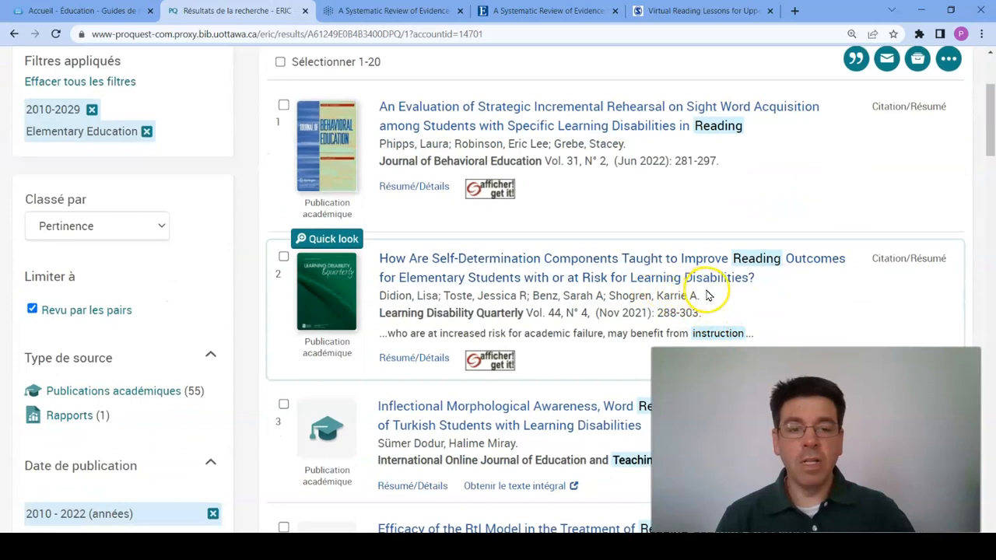
{"action": "scroll", "coordinate": [774, 308], "scroll_direction": "down", "scroll_amount": 2}
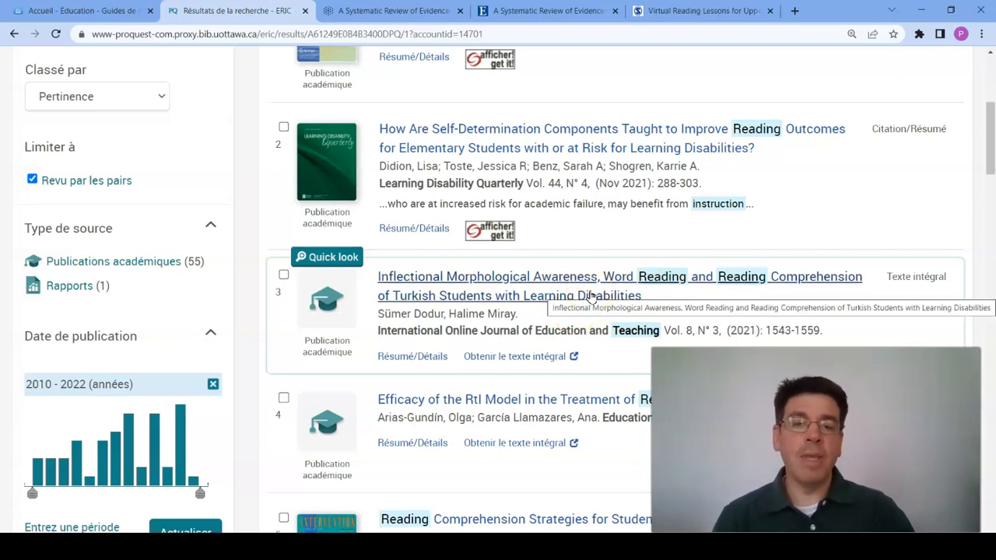
{"action": "scroll", "coordinate": [711, 263], "scroll_direction": "up", "scroll_amount": 3}
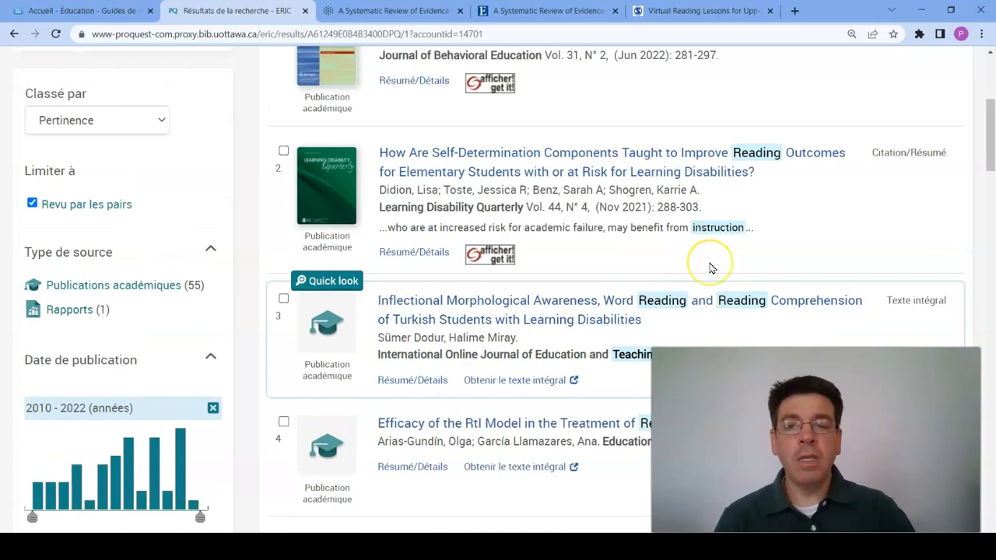
{"action": "scroll", "coordinate": [711, 263], "scroll_direction": "up", "scroll_amount": 1}
{"action": "left_click_drag", "start_coordinate": [13, 148], "coordinate": [123, 156]}
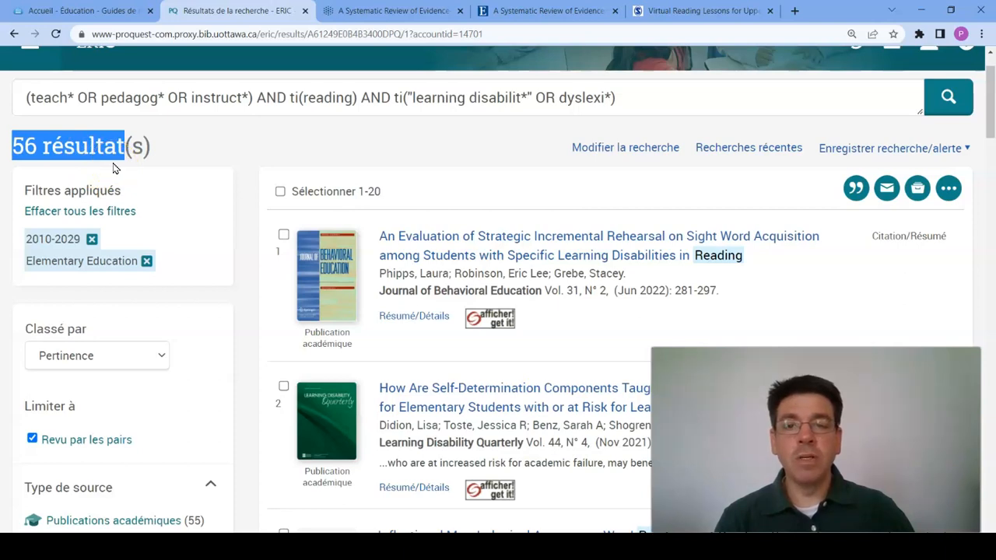
Step: Point out the ti title-field codes before reading and "learning disabilit*" OR dyslexi* in the search query
{"action": "left_click", "coordinate": [292, 98]}
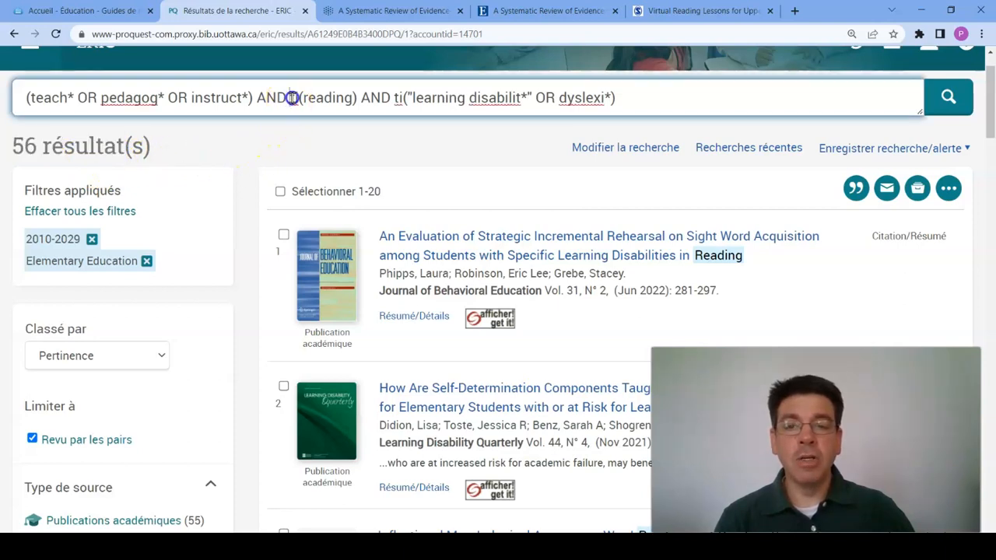
{"action": "double_click", "coordinate": [400, 97]}
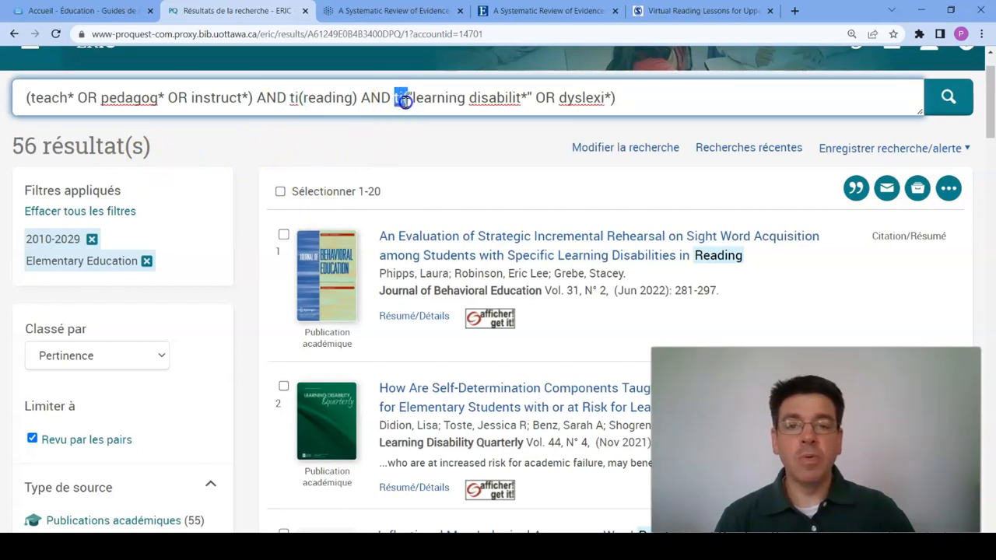
{"action": "left_click", "coordinate": [391, 168]}
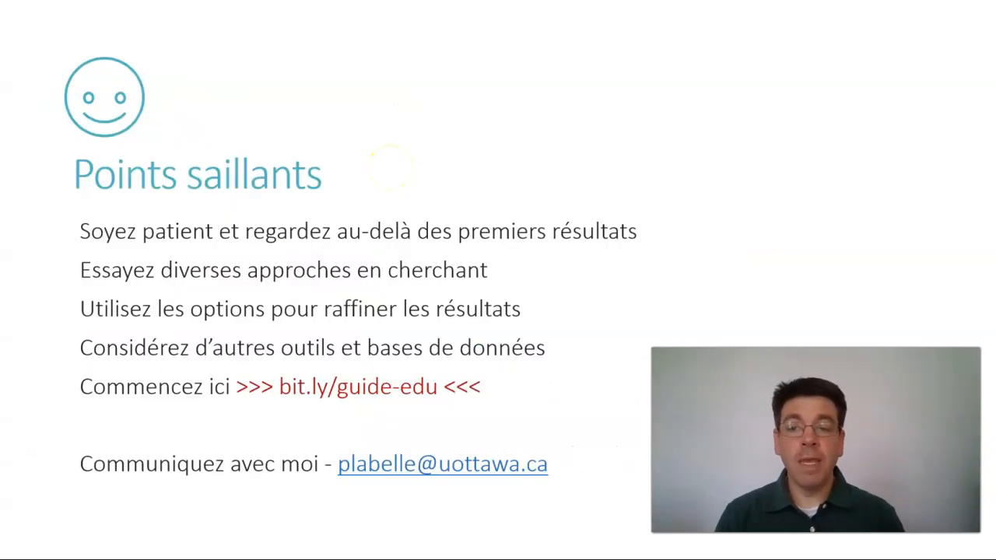